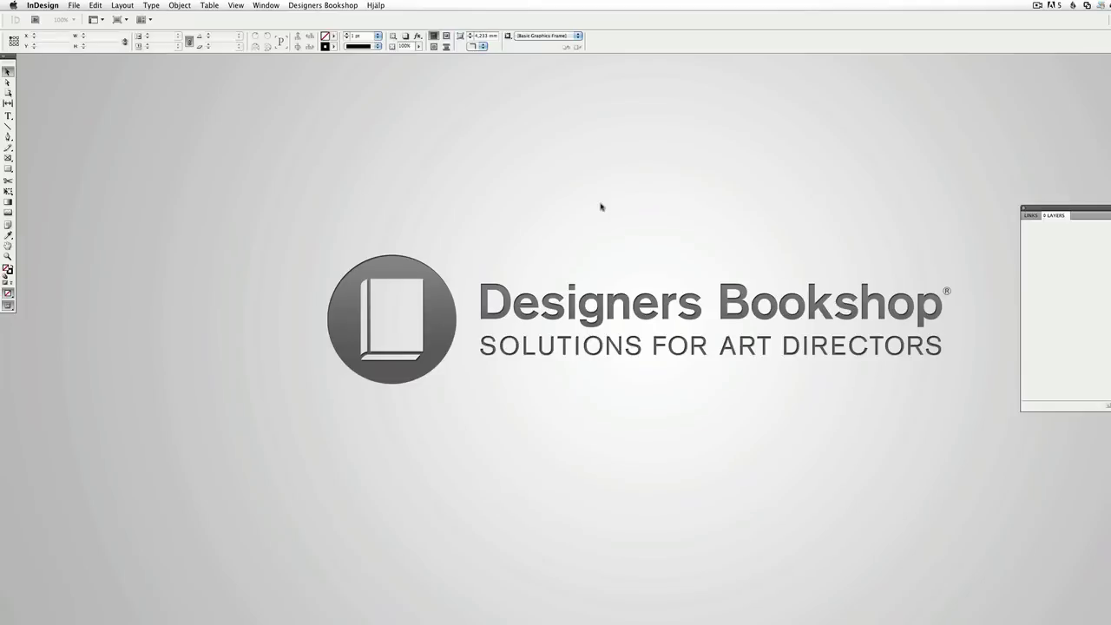
Launch Grid Calculator Pro Edition and set the leading to 12,5 pt, giving 67 lines
click(326, 5)
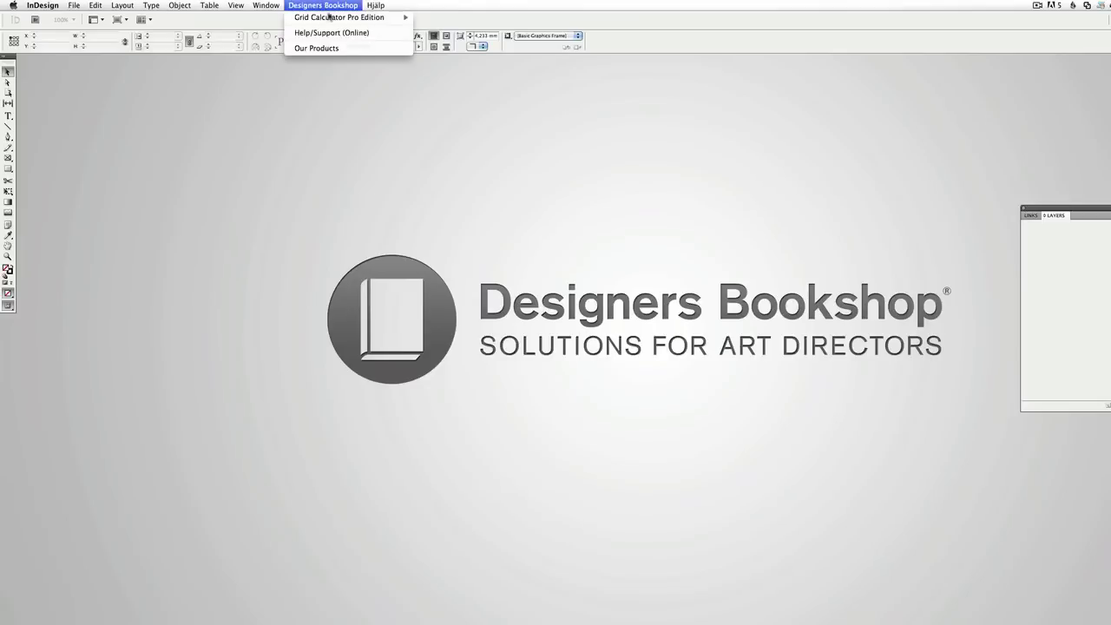
mouse_move(330, 16)
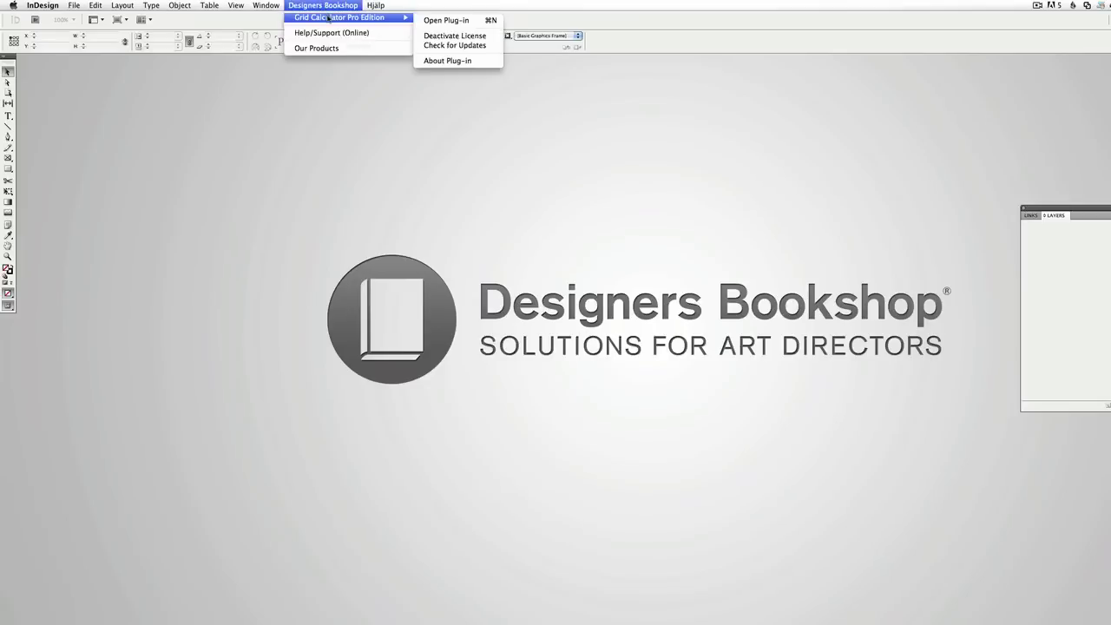
click(448, 21)
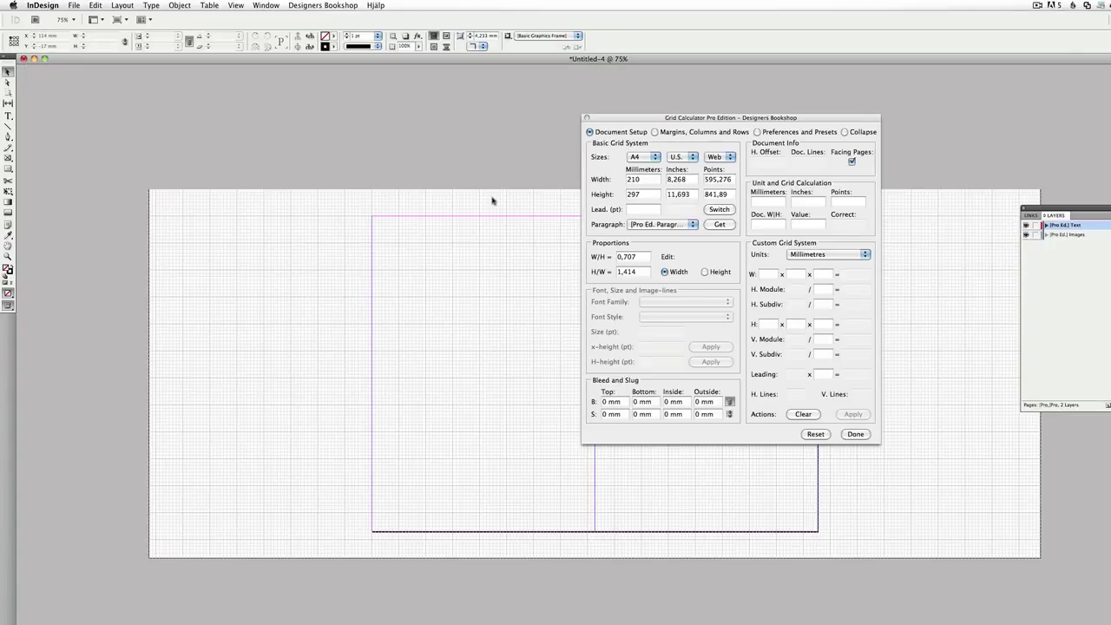
click(636, 211)
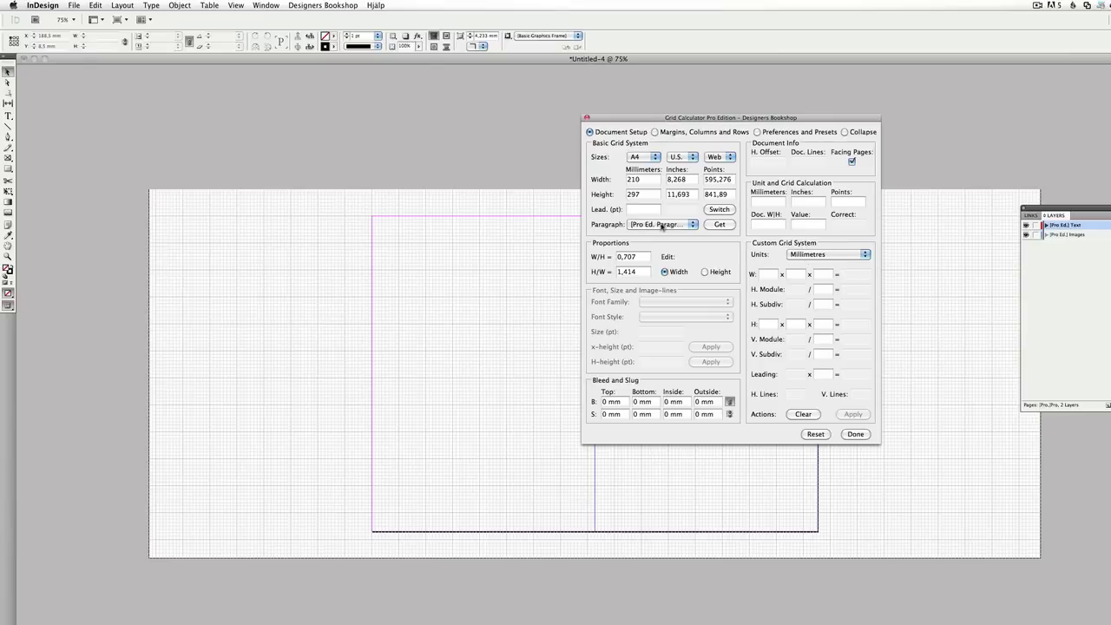
text(12,5)
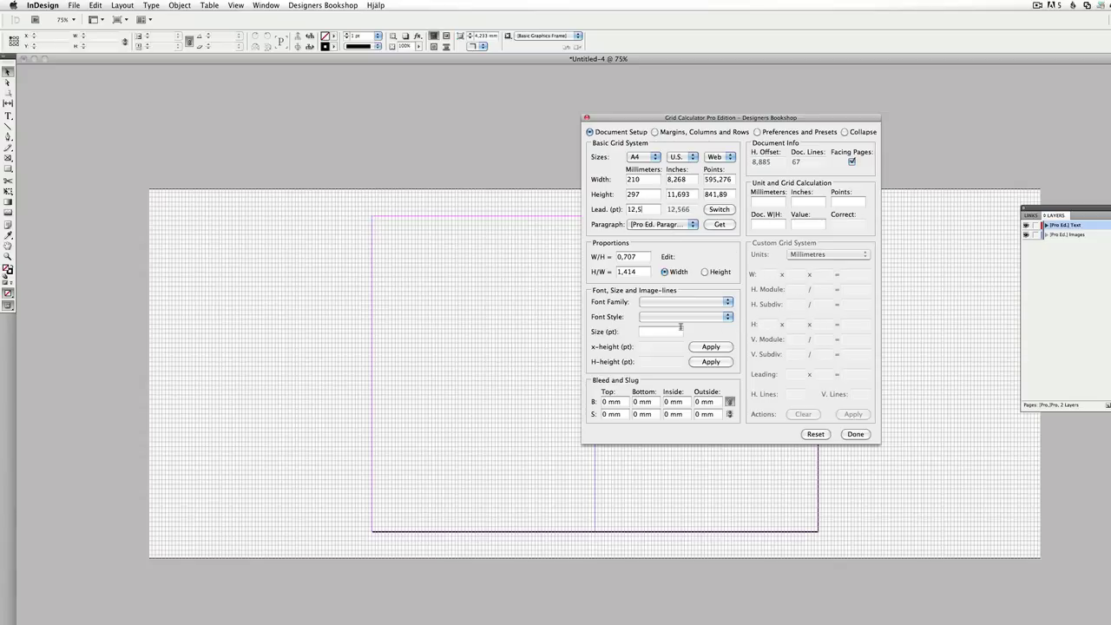
Apply the grid as Horz. Guides on a new layer, then close Grid Calculator
key(alt)
key(alt)
alt+click(710, 346)
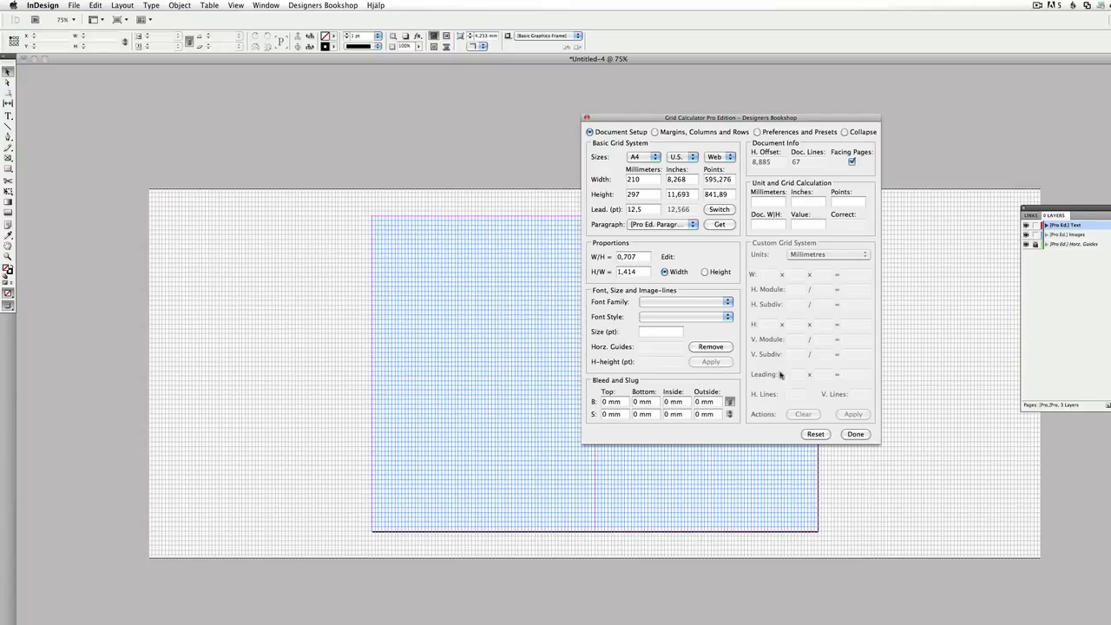
click(859, 436)
Zoom the guide-covered spread to 100% and shift the view slightly left
super+click(594, 365)
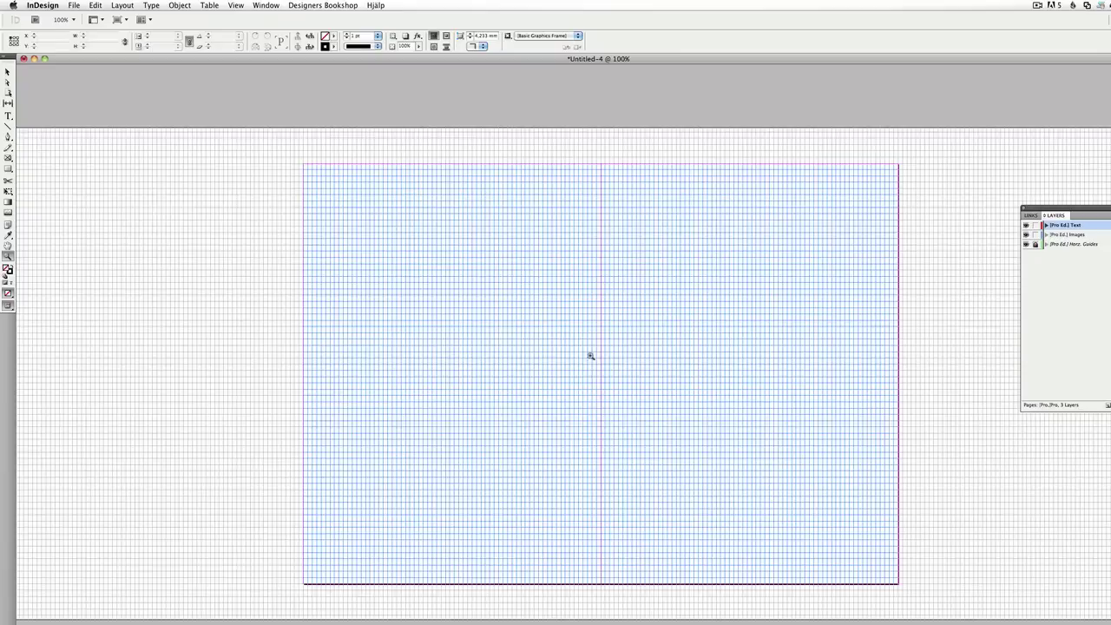
drag(425, 287, 414, 269)
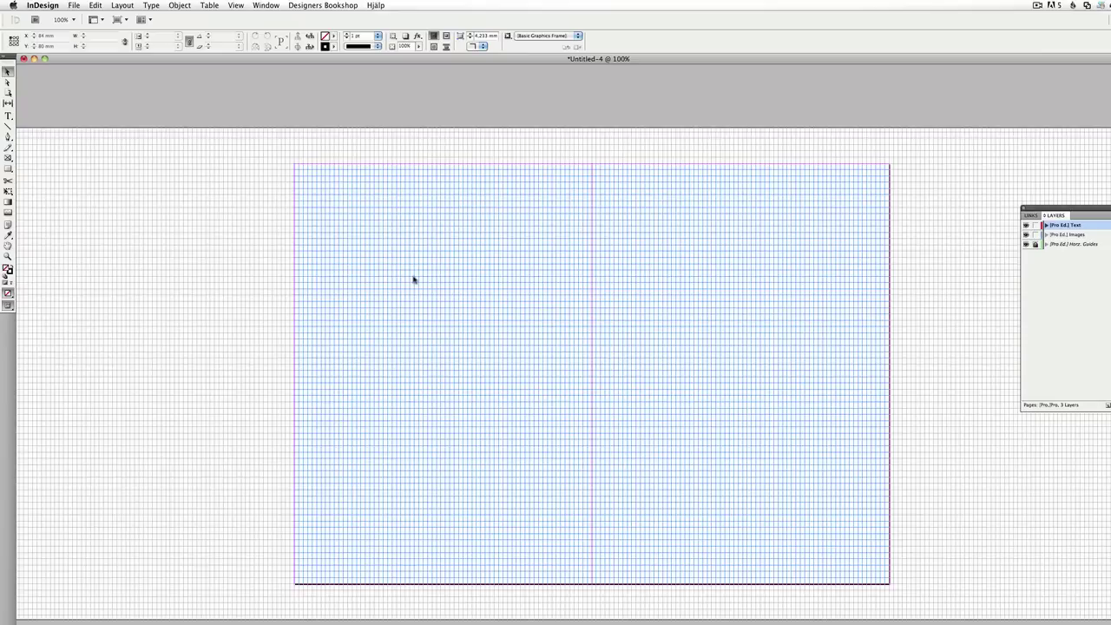
Export the spread to the desktop as grid.pdf with Visible Guides and Grids included
click(75, 5)
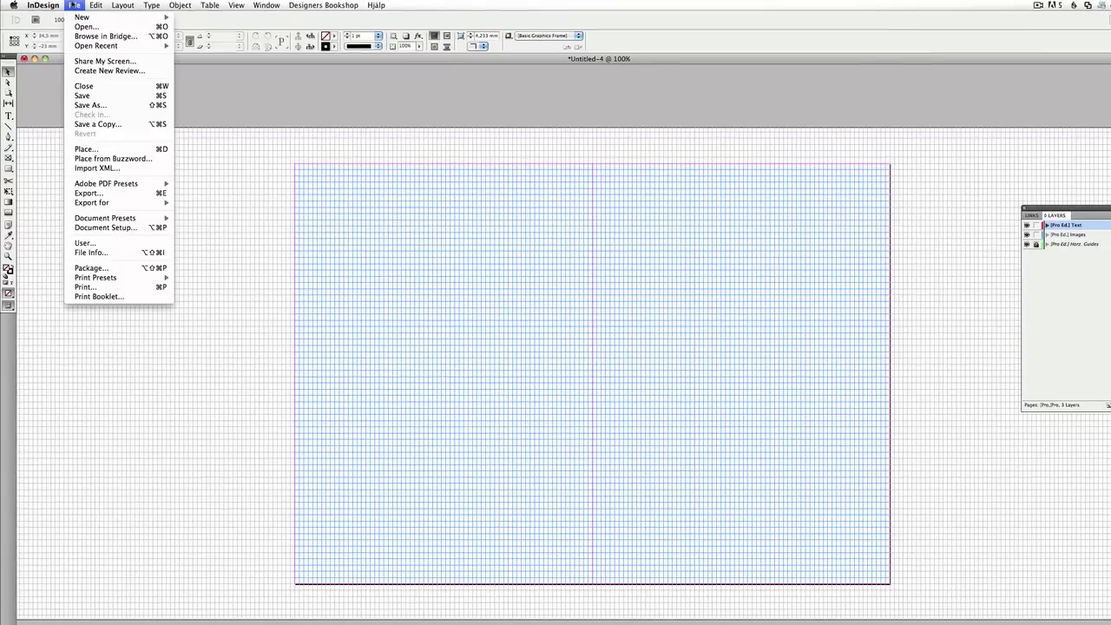
click(87, 193)
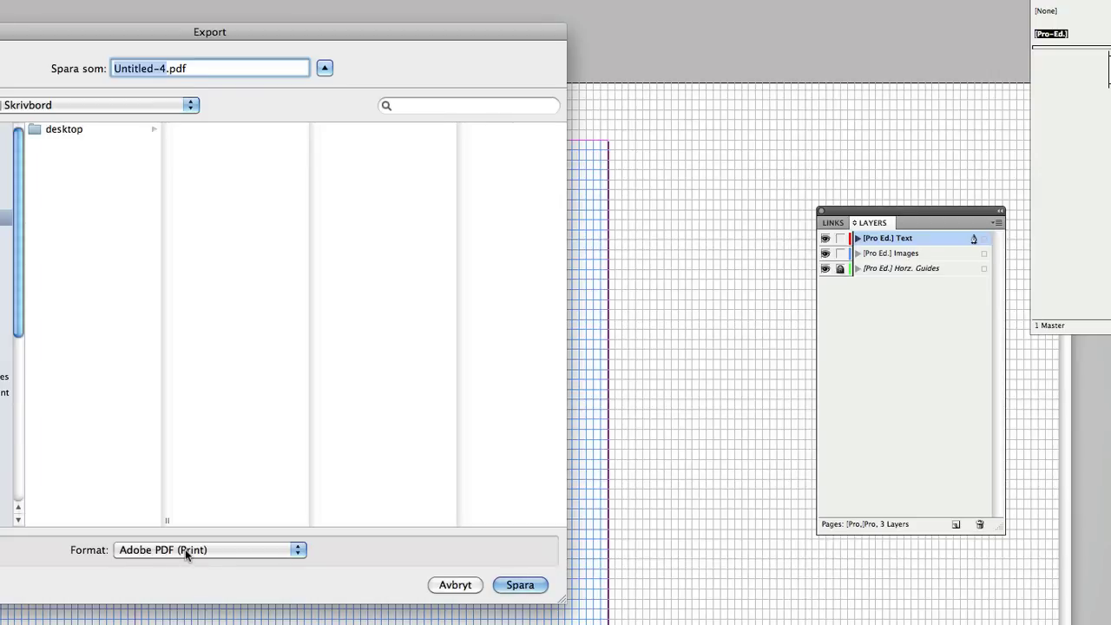
text(grid1)
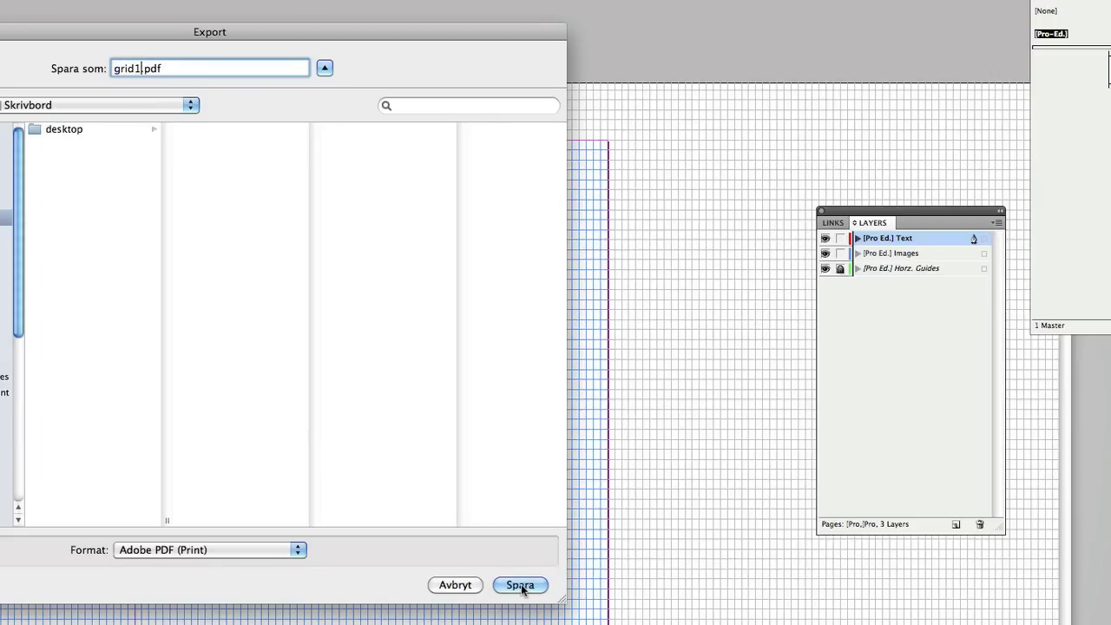
click(519, 586)
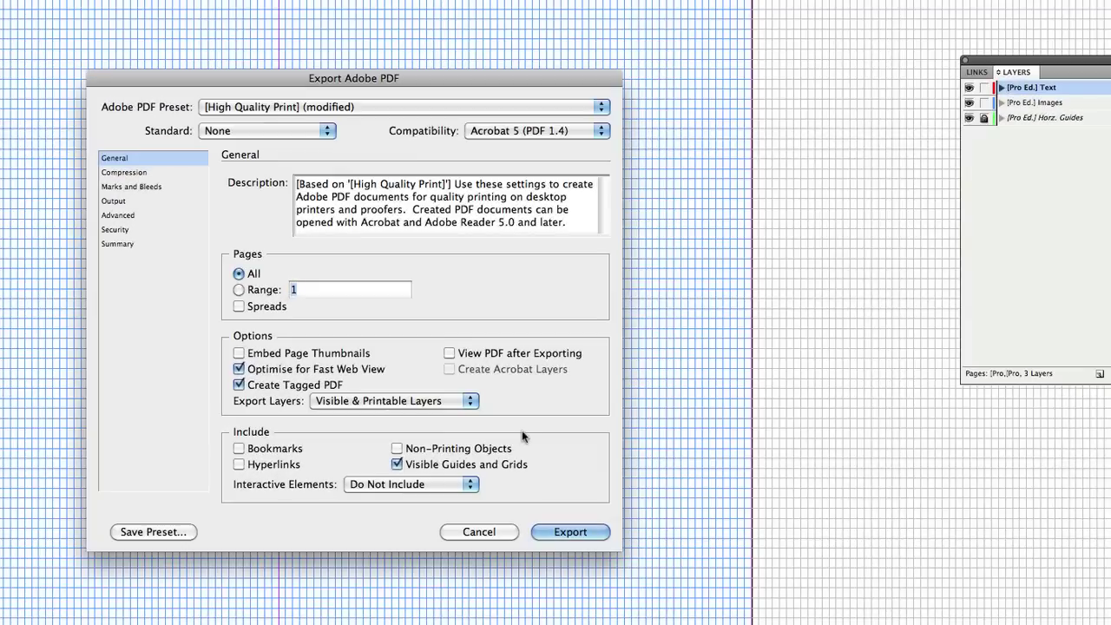
click(426, 465)
click(426, 468)
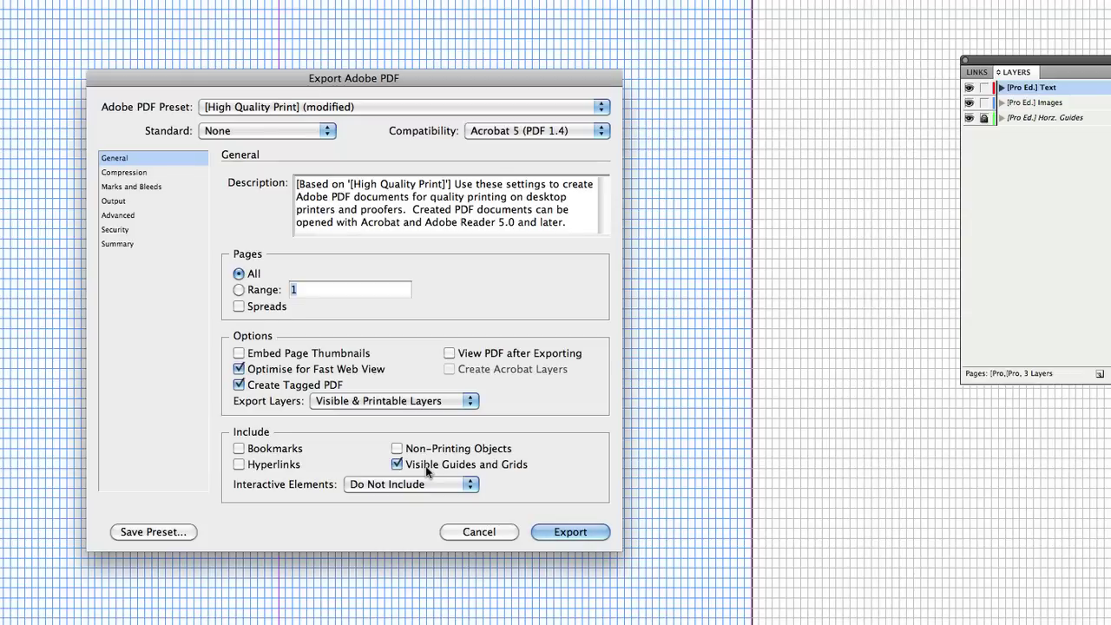
click(561, 533)
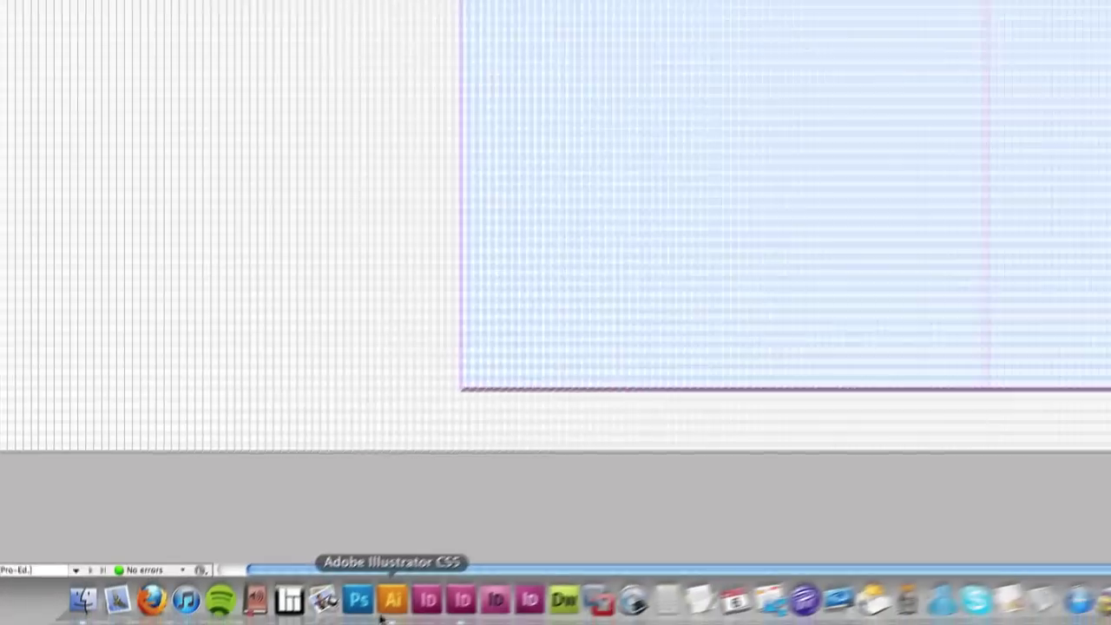
Launch Illustrator and open grid1.pdf from the desktop
click(255, 624)
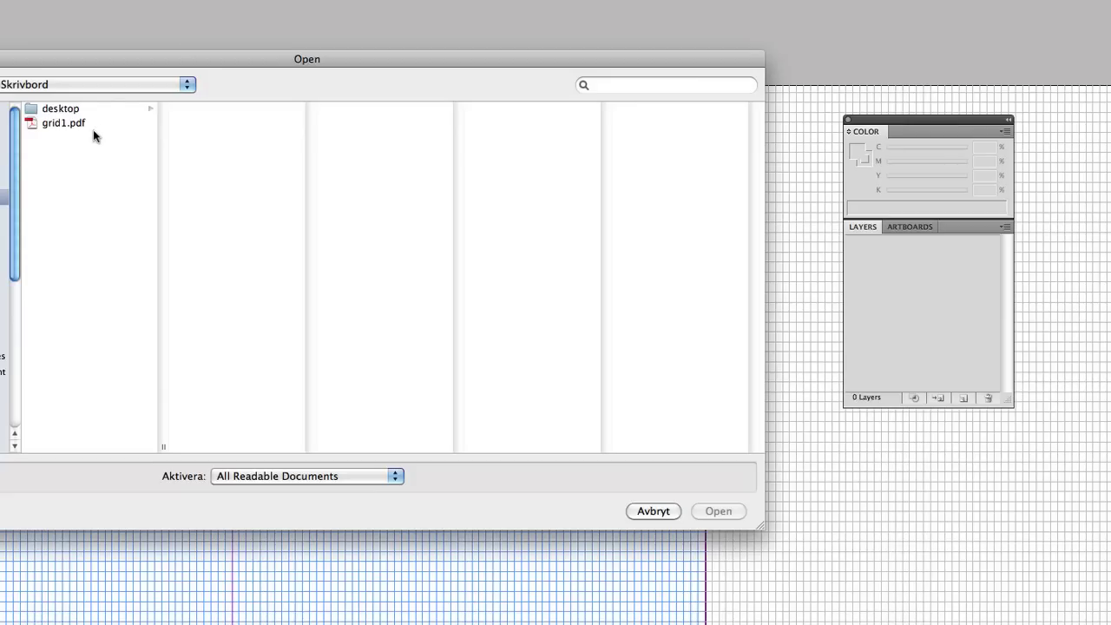
click(87, 124)
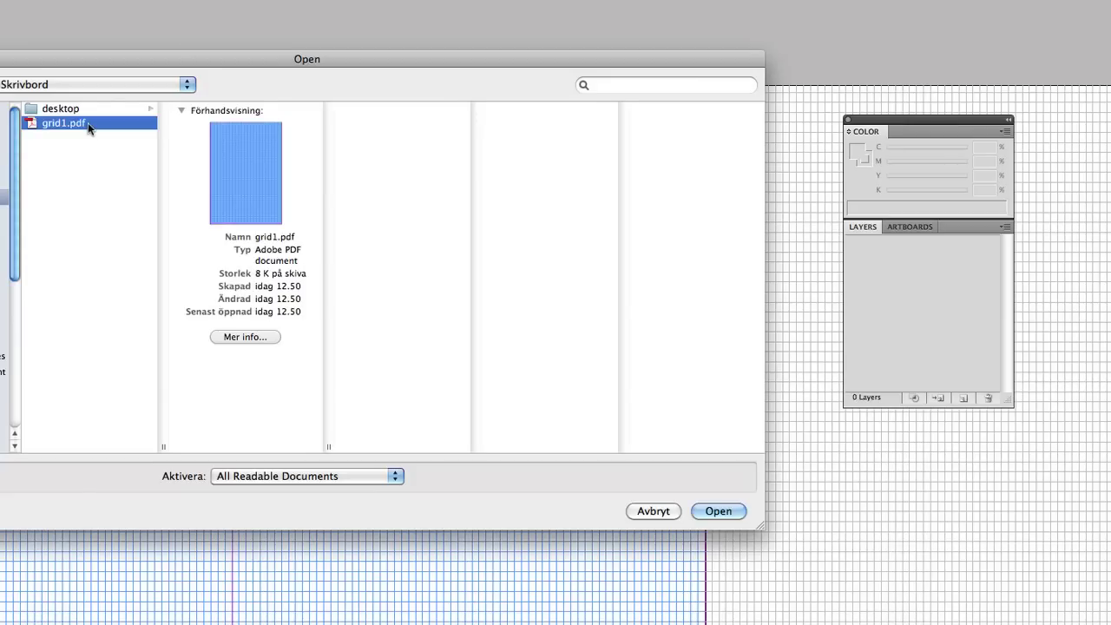
double_click(86, 125)
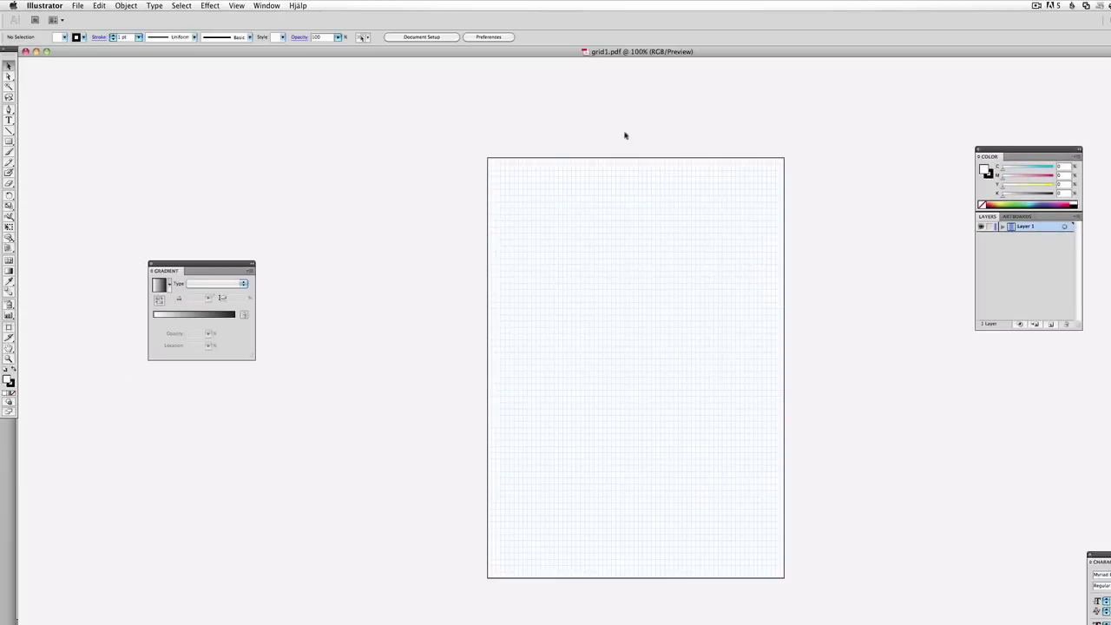
Select the whole grid artwork and convert it into guides
click(595, 171)
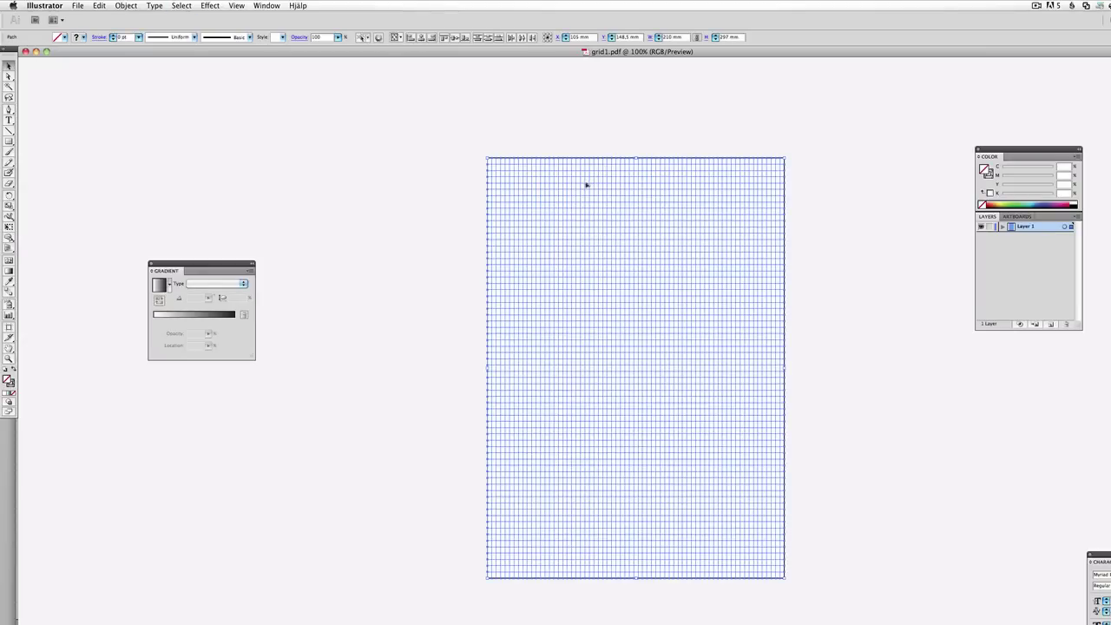
right_click(586, 184)
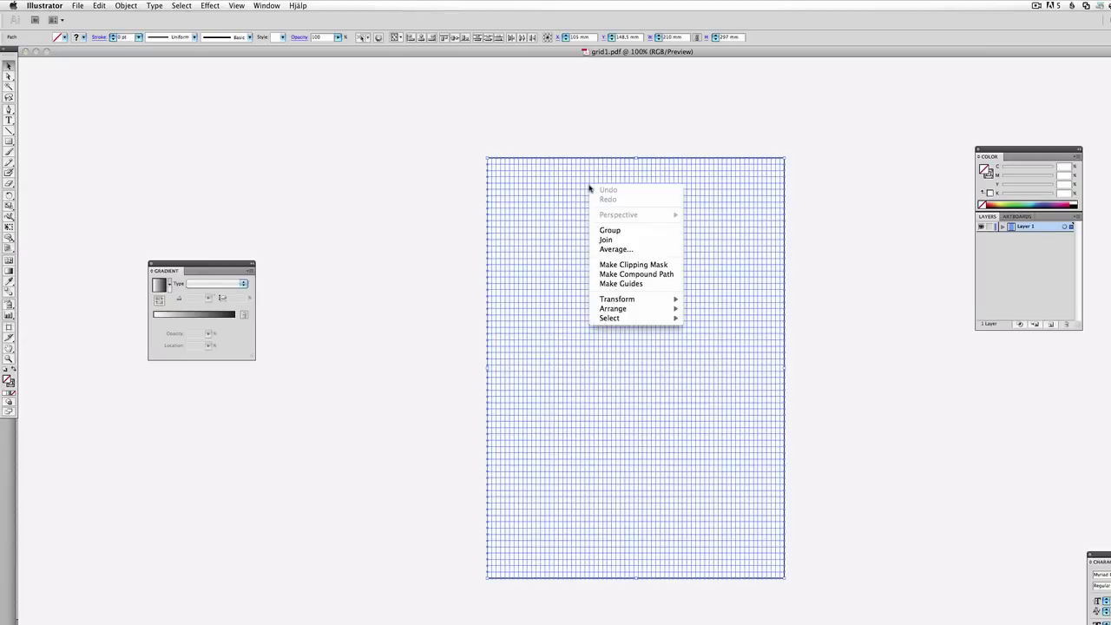
click(642, 284)
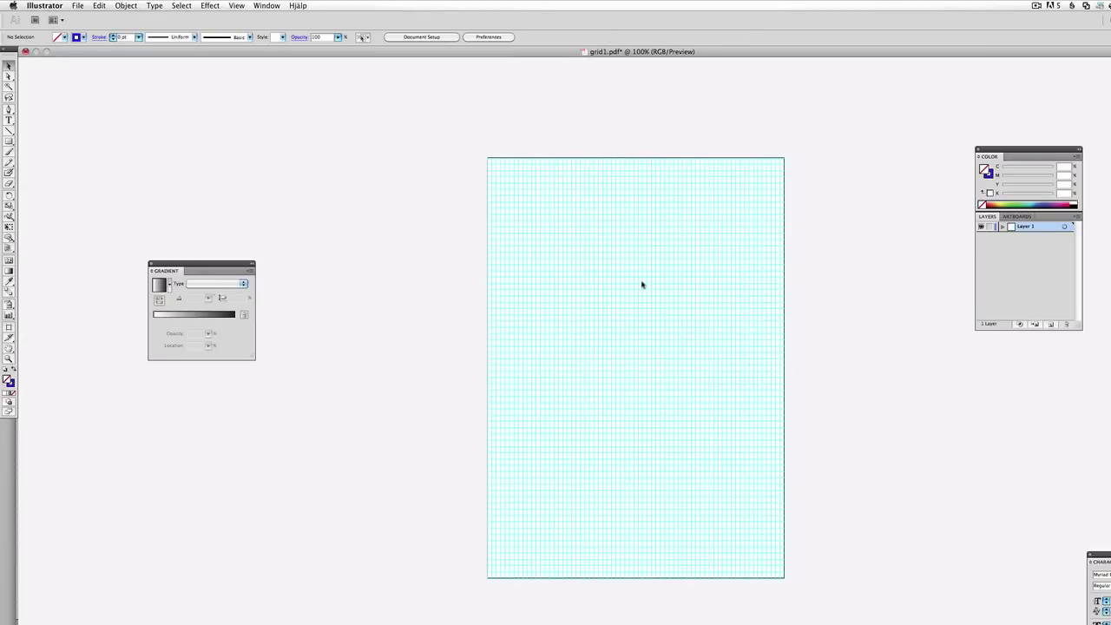
right_click(596, 206)
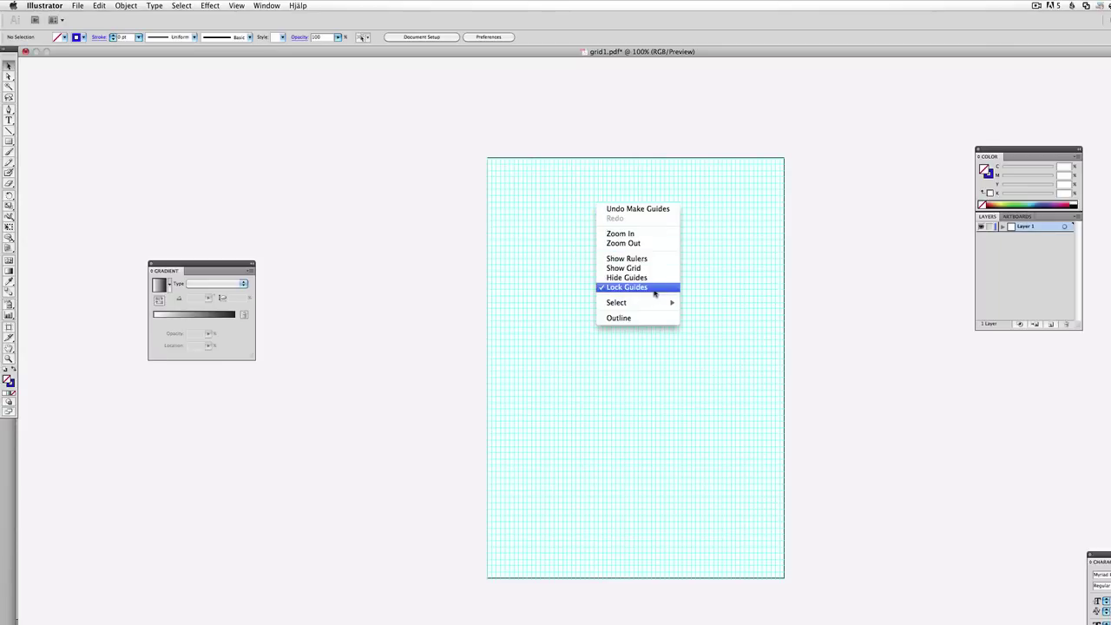
click(446, 252)
click(232, 5)
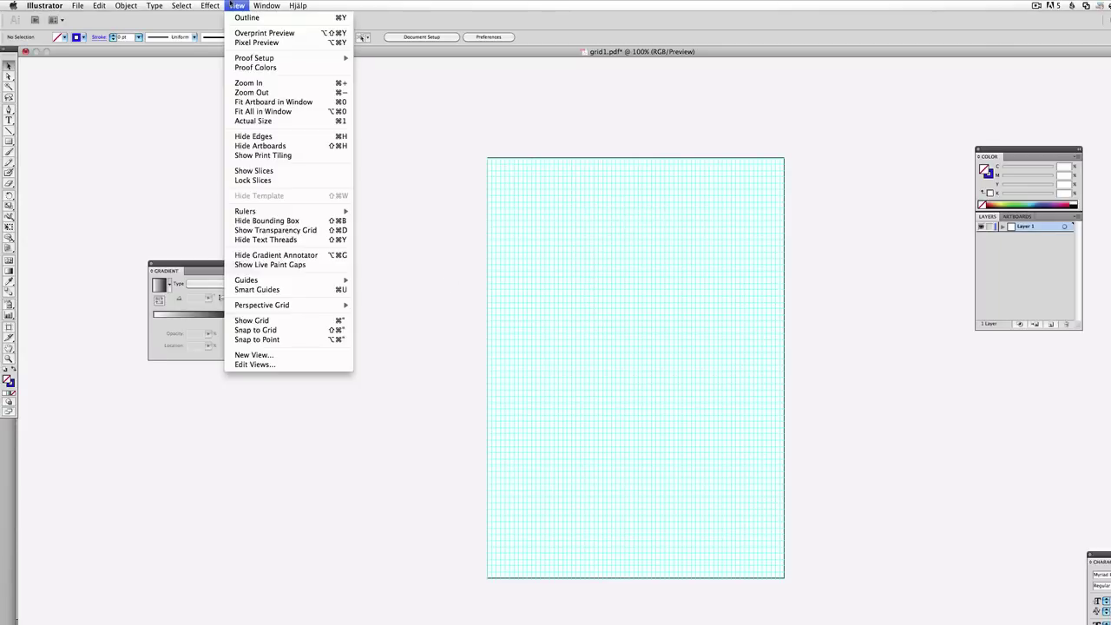
Toggle Snap to Point and zoom into the guide grid to 300%
click(314, 343)
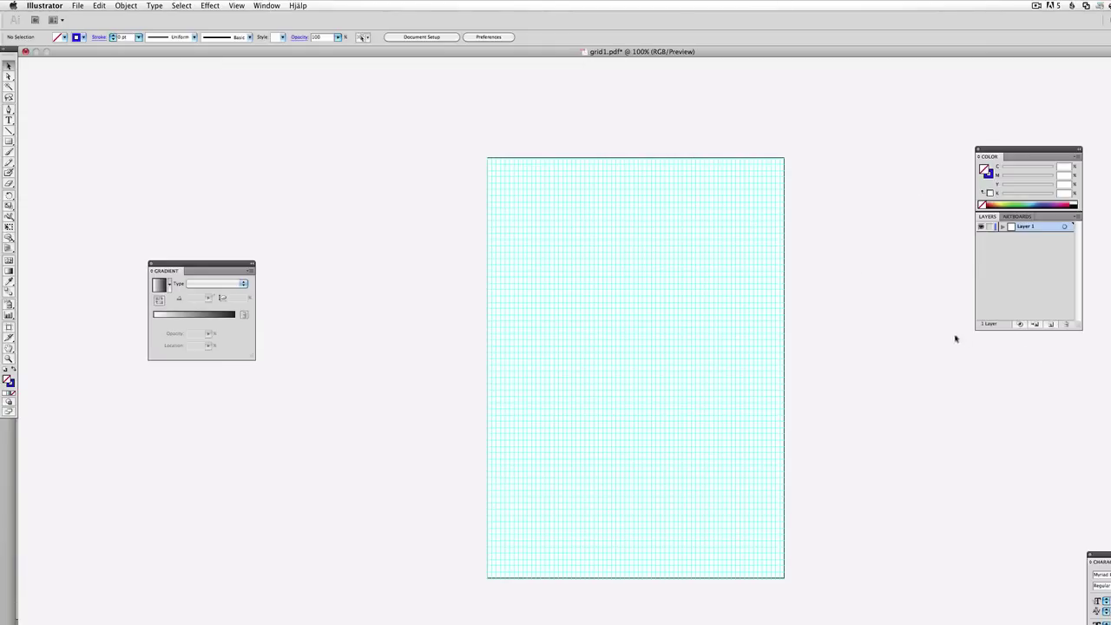
key(z)
click(689, 263)
click(689, 262)
scroll(527, 295, down, 5)
scroll(577, 260, left, 3)
Check the grid in Outline view, then return to Preview
key(v)
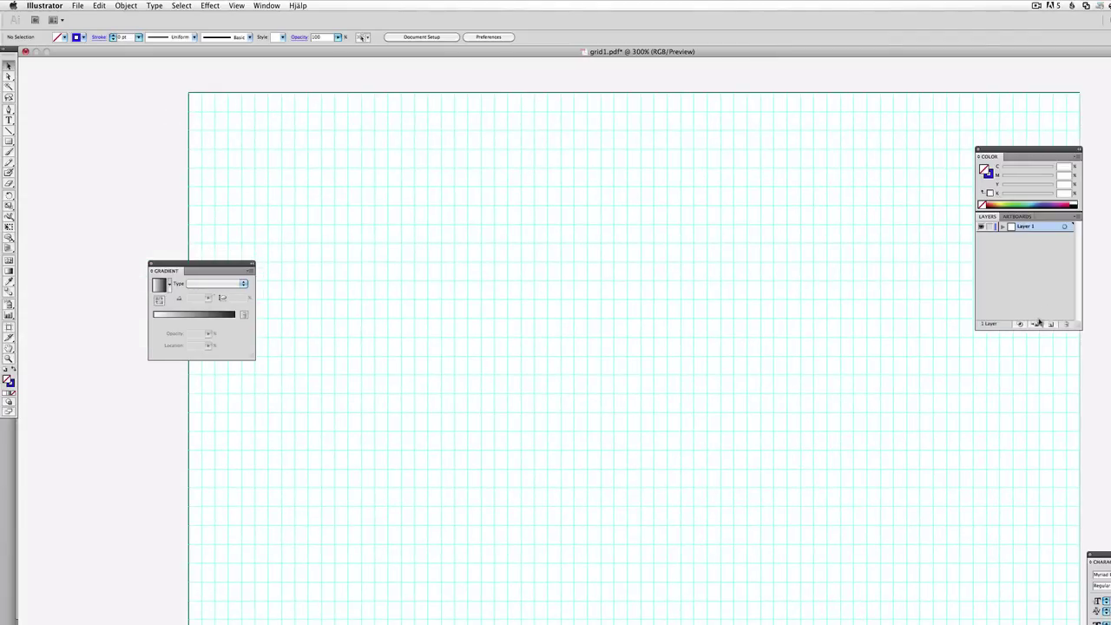
key(super+y)
key(super+y)
key(super+y)
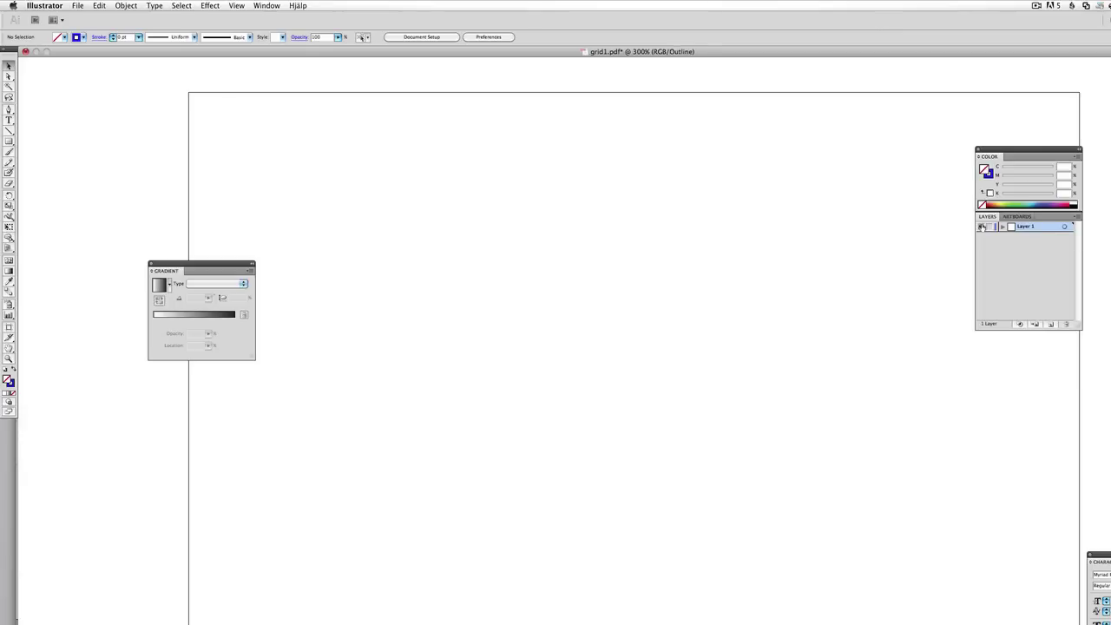
key(super+y)
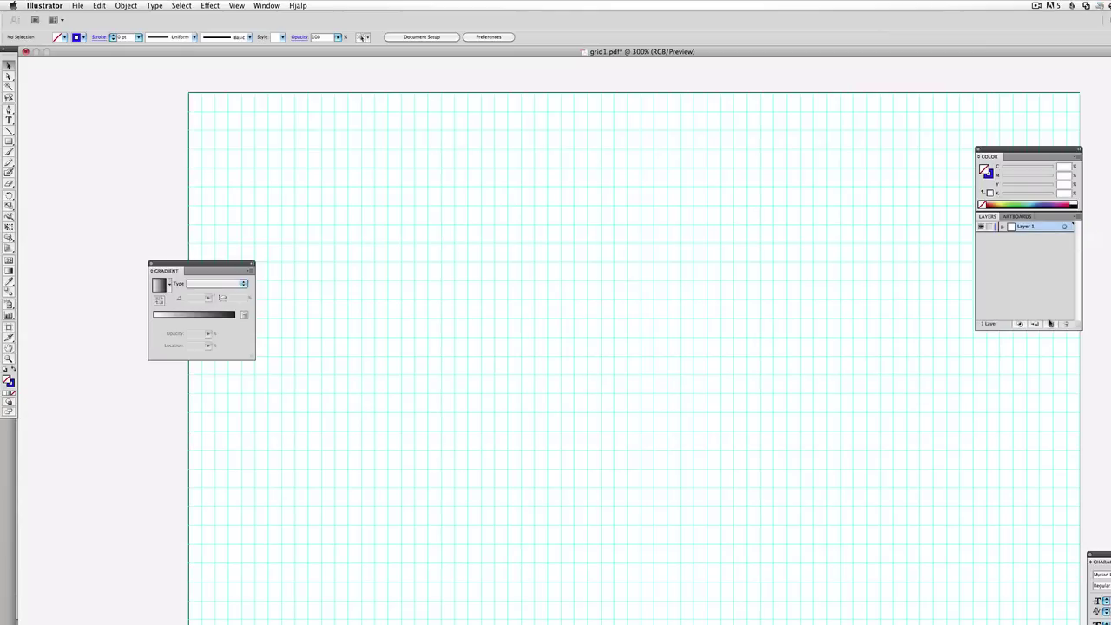
Add Layer 2 and draw a small blue-filled, unstroked rectangle on the guide grid
click(1050, 323)
key(m)
key(shift+x)
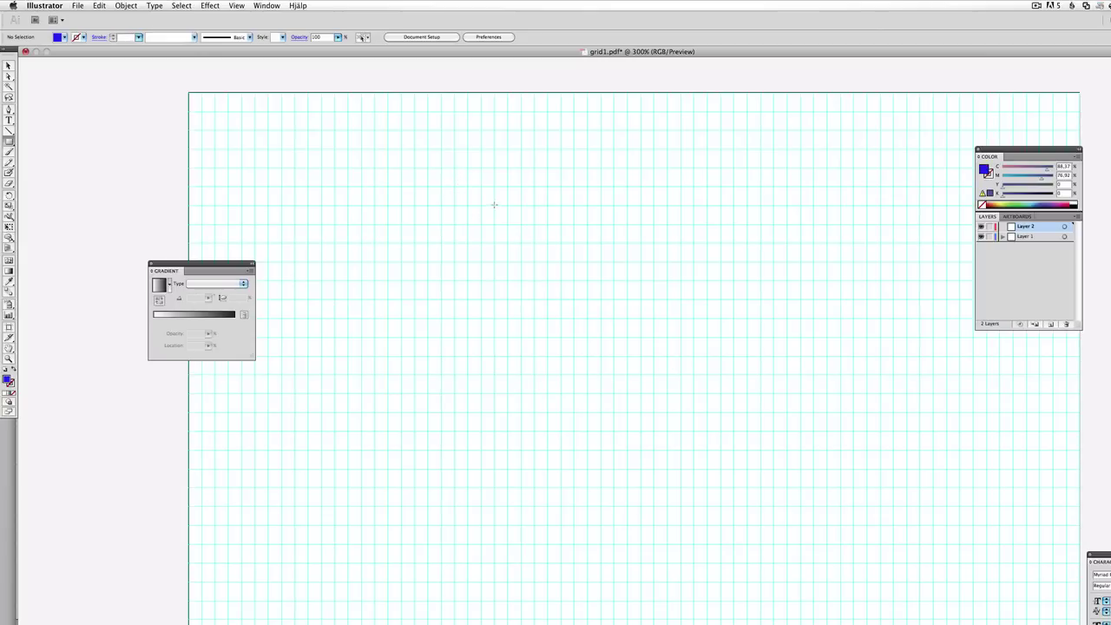
drag(493, 206, 572, 280)
key(v)
click(568, 281)
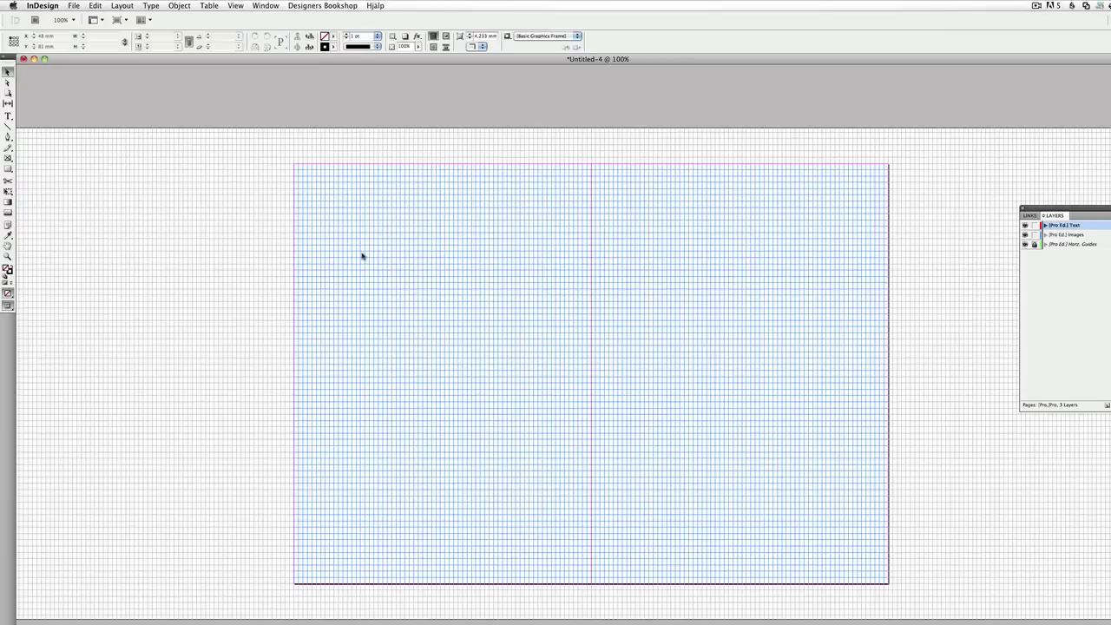
Back in InDesign, open Grid Calculator Pro with Custom Grid units set to Points
key(super+w)
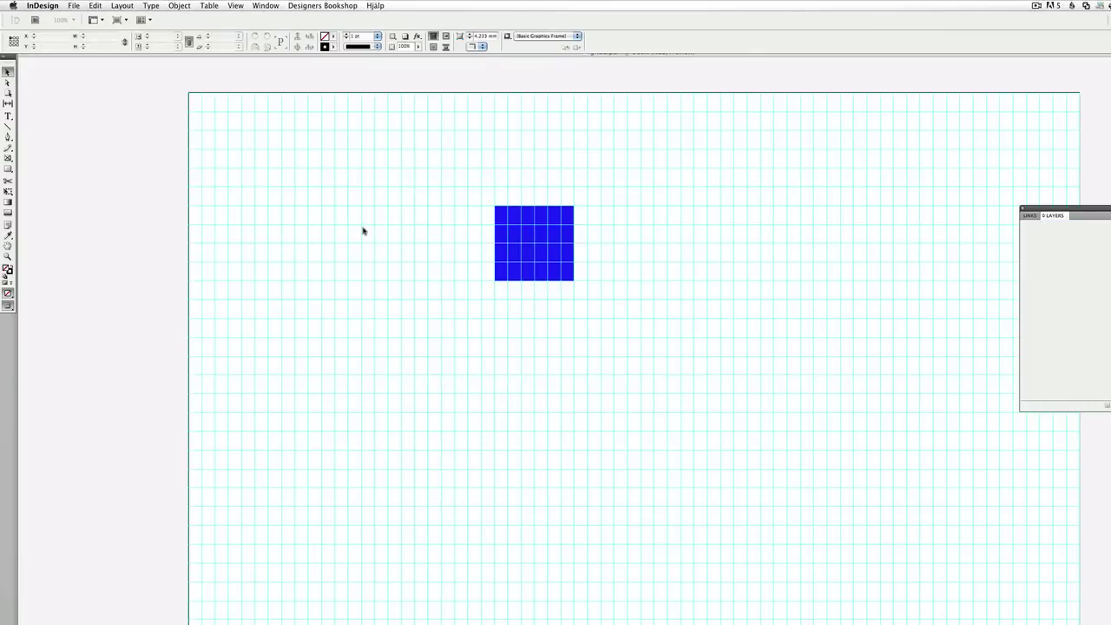
key(super+alt+g)
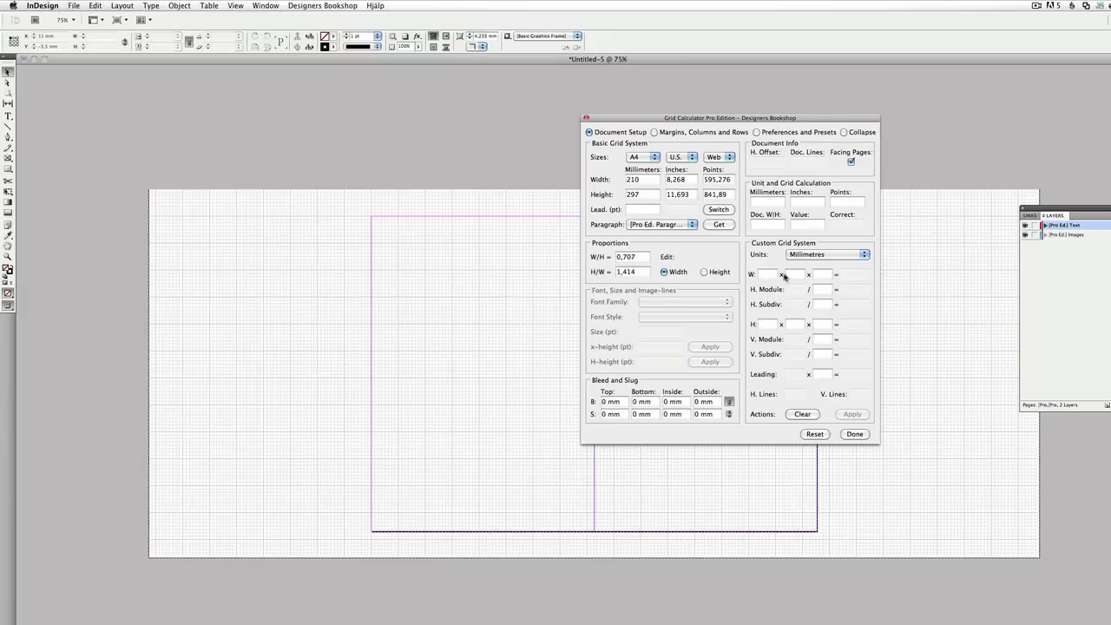
click(793, 256)
click(771, 275)
Enter a 200 pt width with one module and 100 horizontal subdivisions
text(2001)
key(Tab)
text(1)
key(Tab)
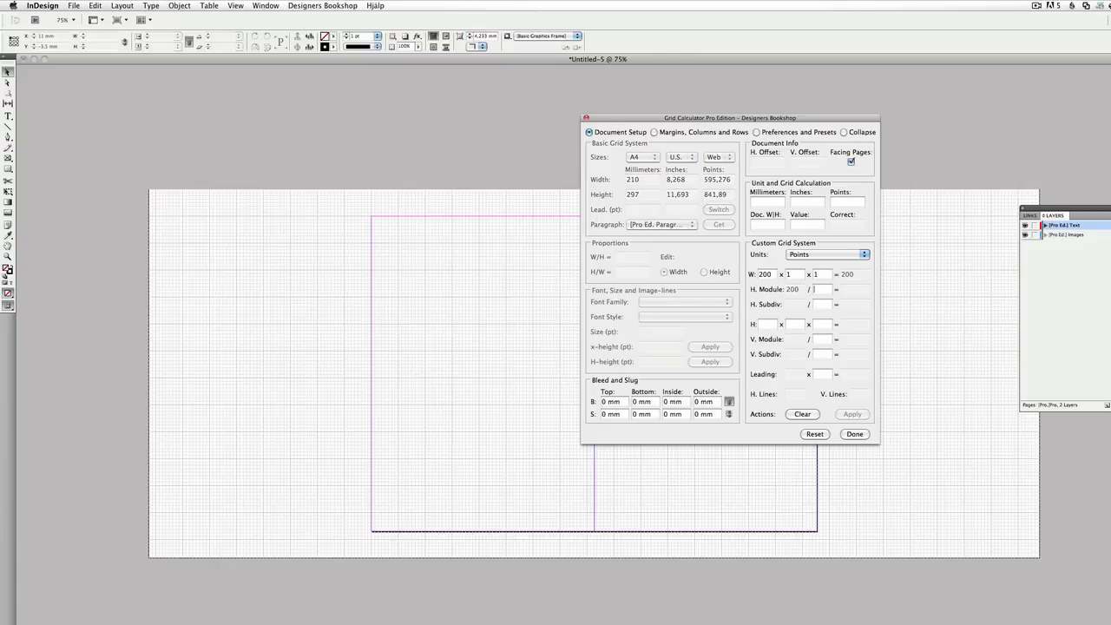
text(1)
key(Tab)
text(100)
key(Tab)
Set the height to 2 pt × 100 with 100 vertical subdivisions and apply the grid
text(2)
key(Tab)
key(Tab)
text(1)
key(Tab)
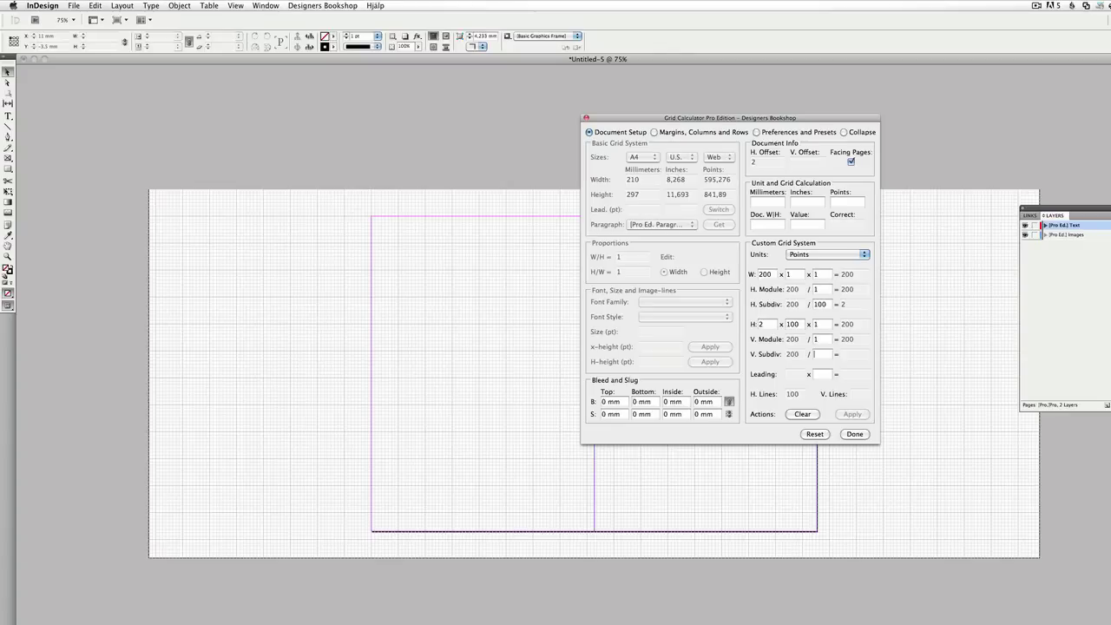
text(100)
key(Tab)
click(849, 414)
Zoom the 200 pt page to 400% and add the 2 pt grid as horizontal guides
key(z)
click(529, 357)
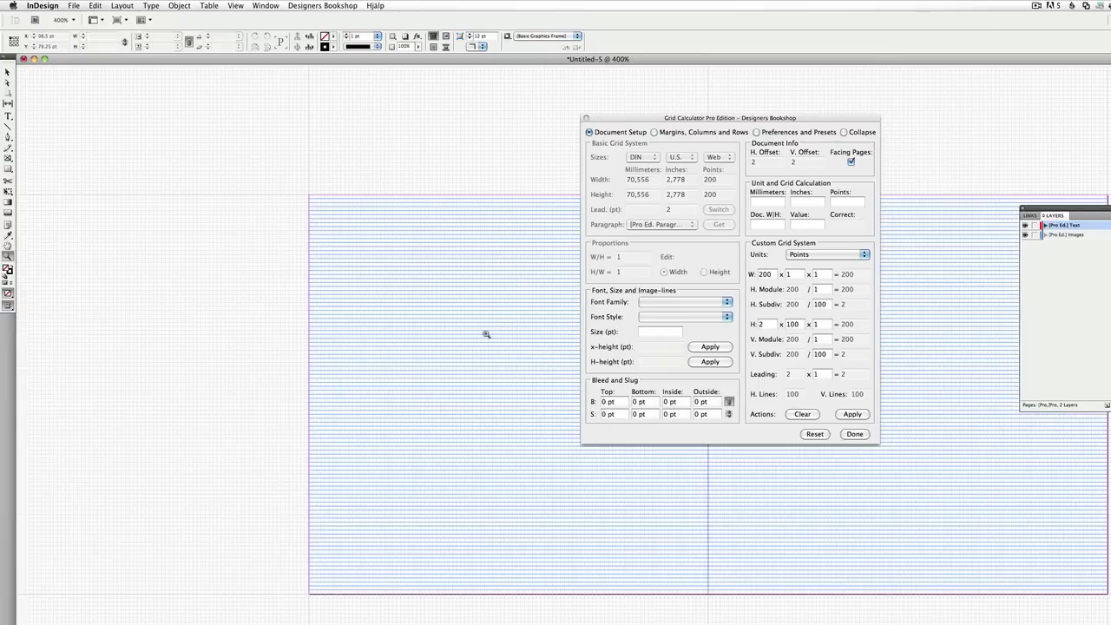
drag(486, 334, 407, 315)
key(v)
click(757, 132)
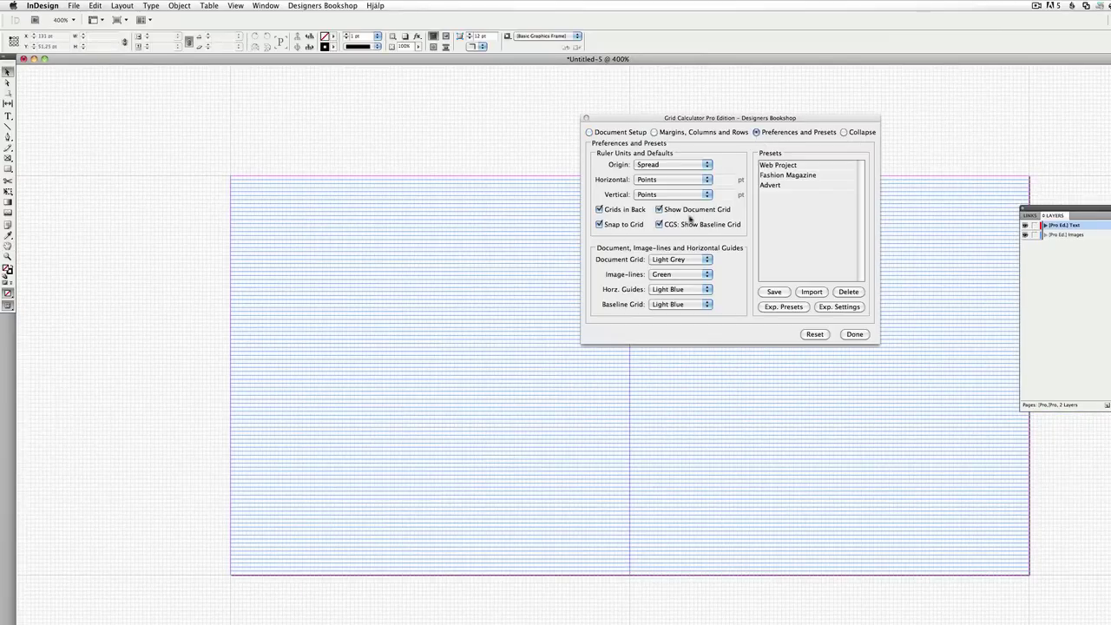
click(609, 132)
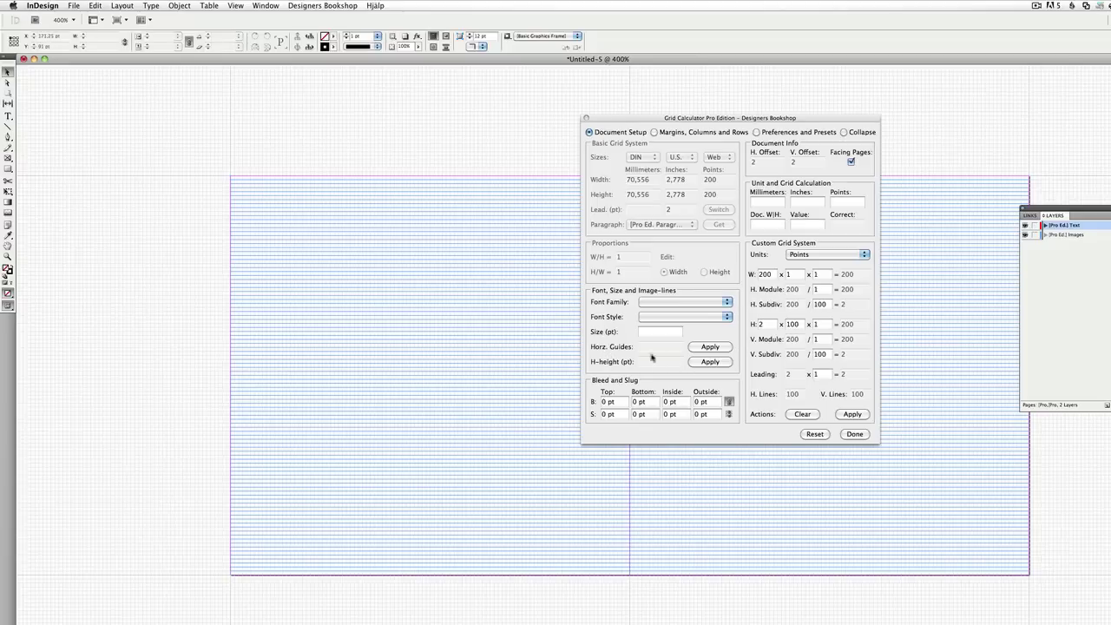
click(710, 347)
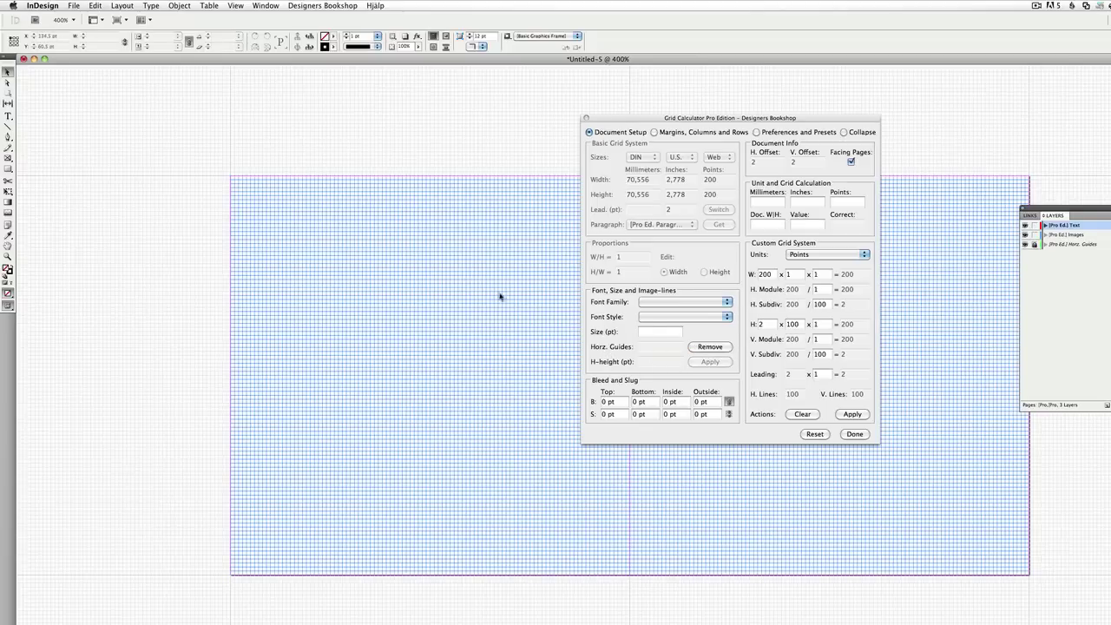
key(super+equal)
key(super+equal)
scroll(400, 222, down, 2)
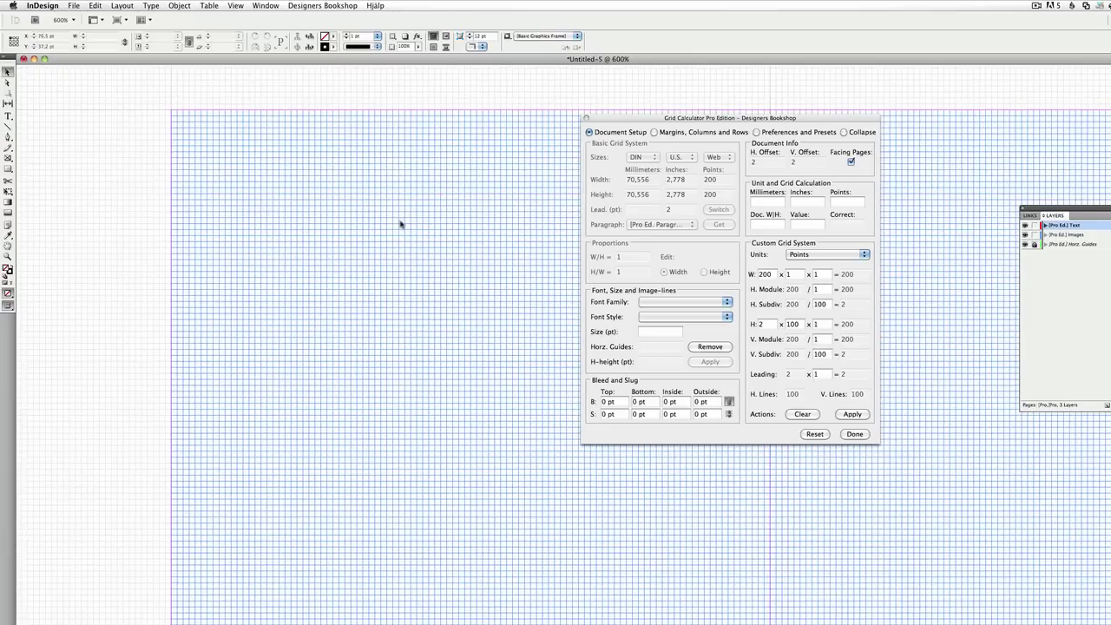
Export the page as grid2.pdf
click(74, 5)
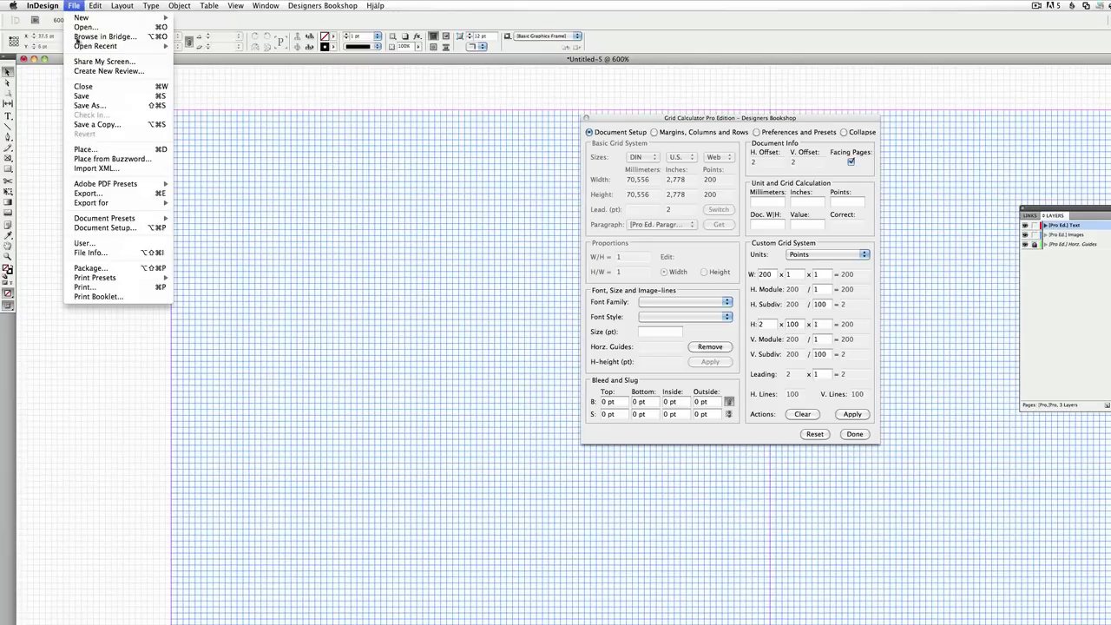
click(88, 193)
text(grid2.pdf)
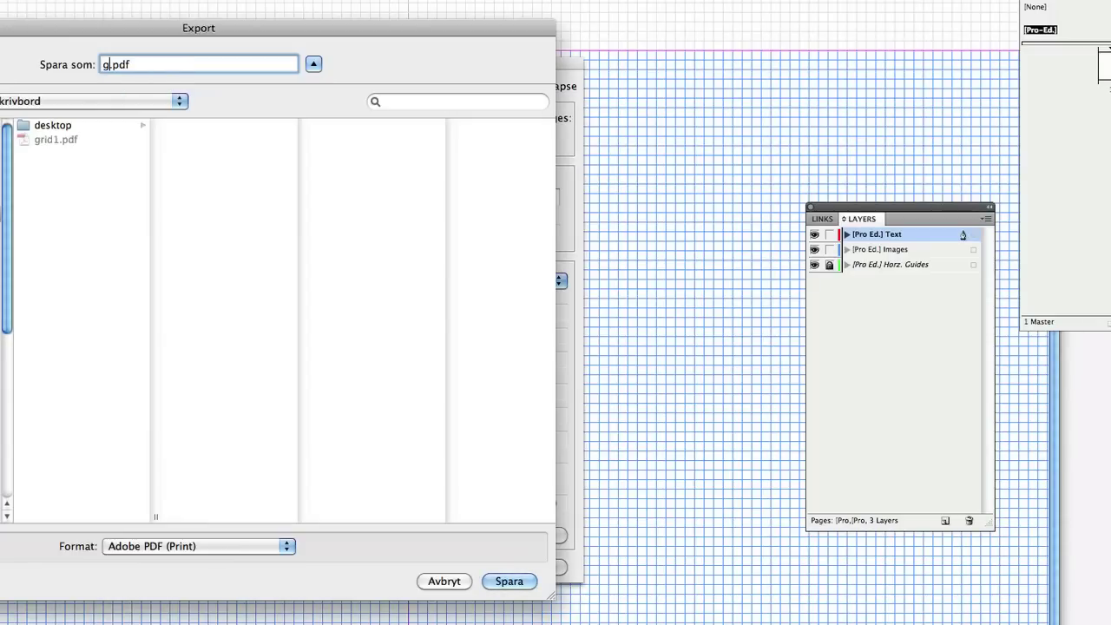
key(Return)
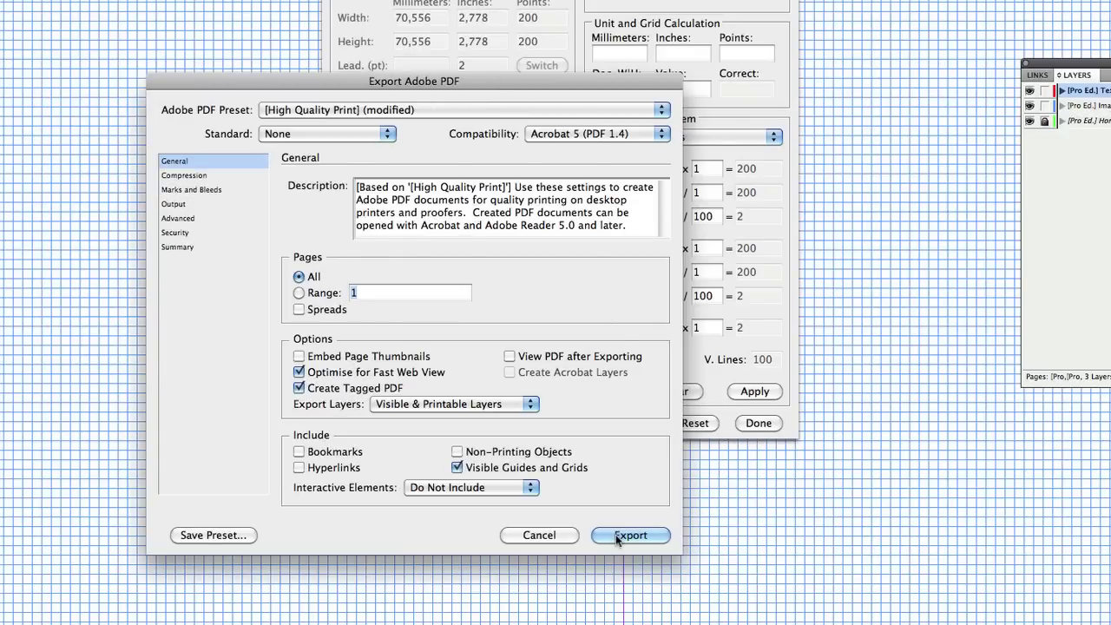
click(615, 534)
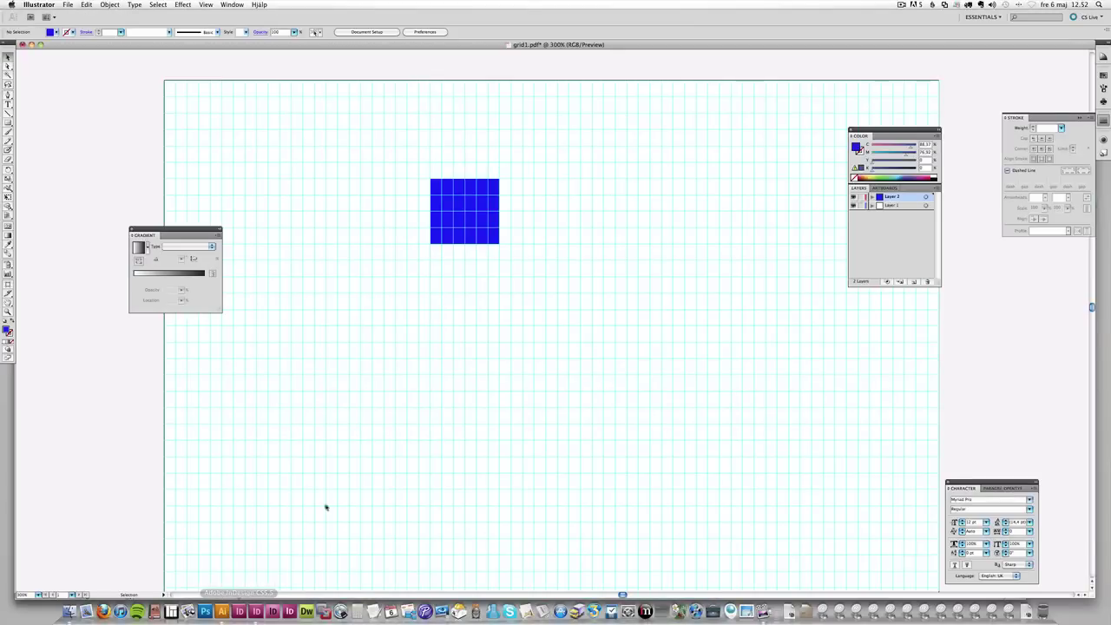
Open grid2.pdf in Illustrator and zoom the grid to 600%
key(ctrl+o)
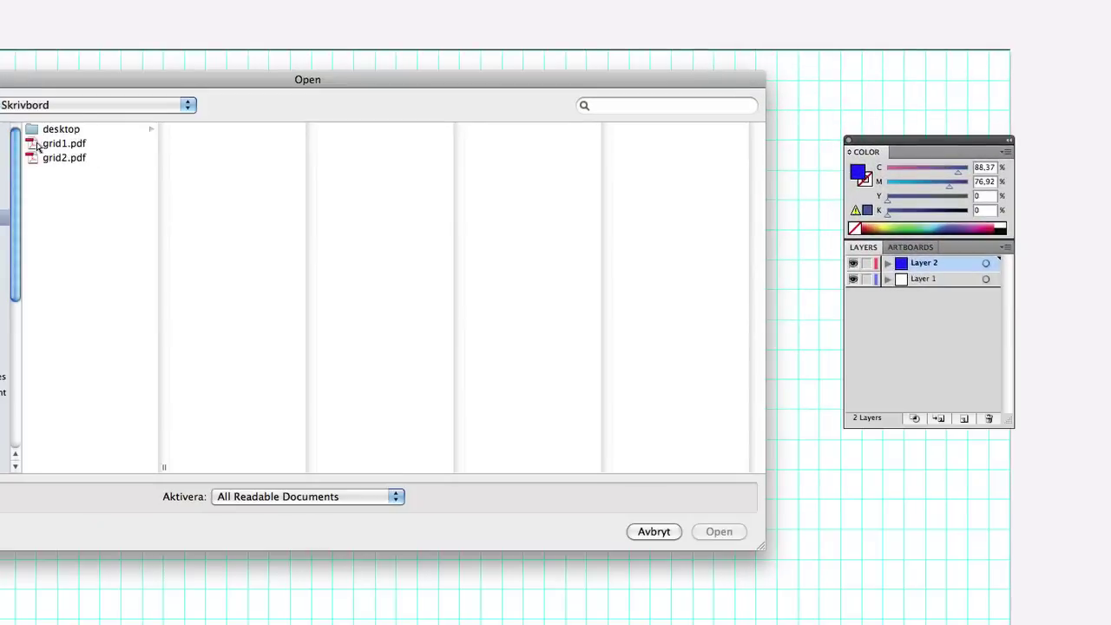
double_click(54, 158)
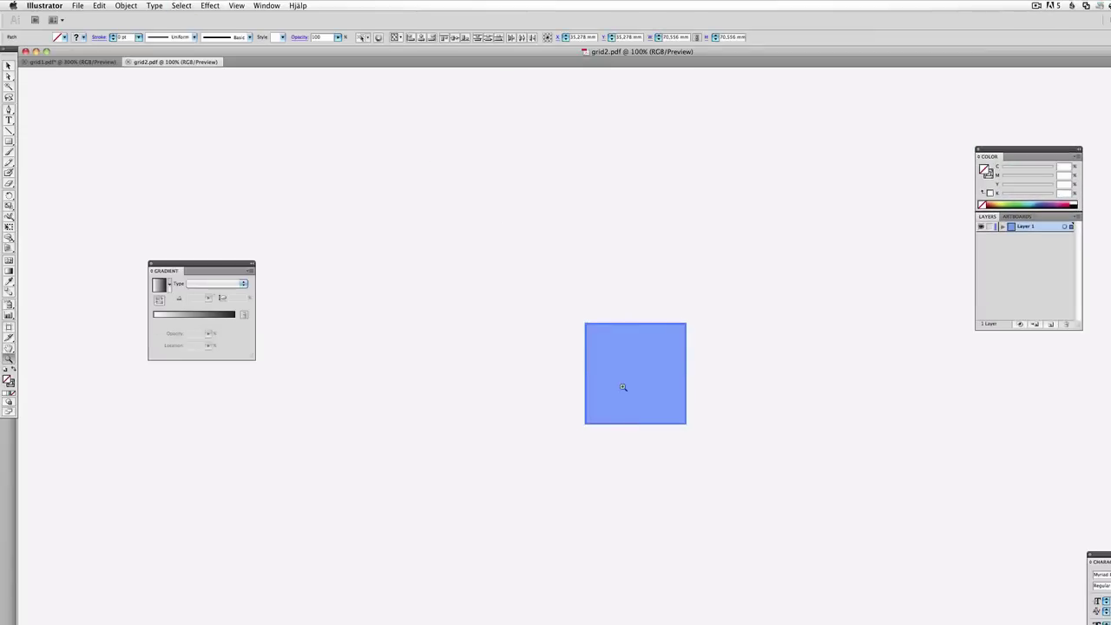
click(622, 387)
click(630, 379)
click(504, 372)
click(442, 388)
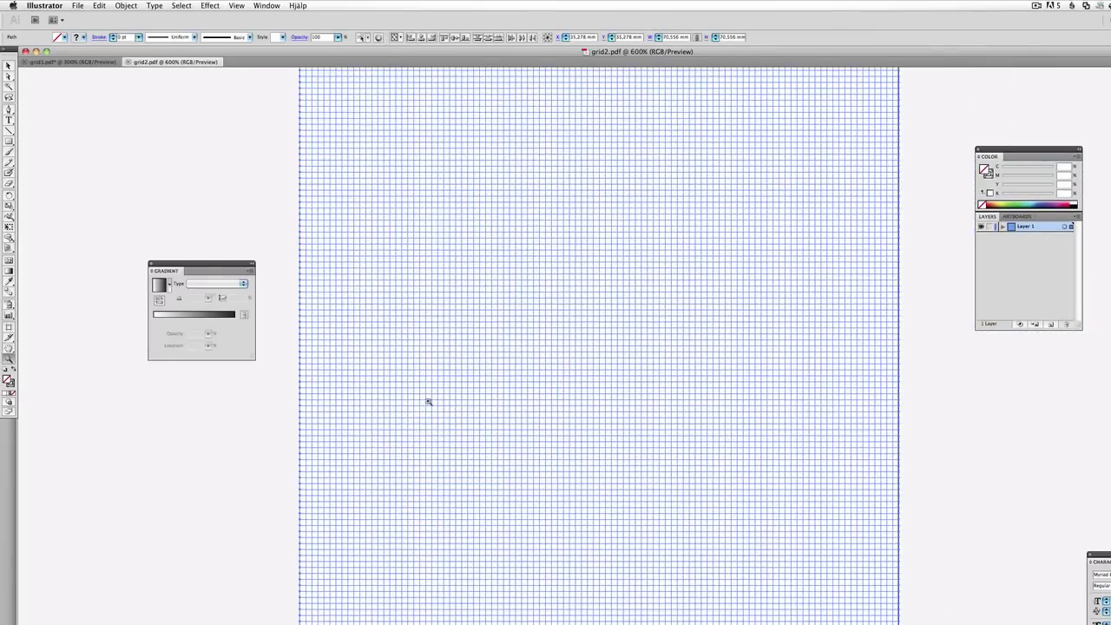
key(v)
Convert the grid into guides, unlock them, and select the entire grid
right_click(515, 231)
click(472, 258)
right_click(413, 113)
click(317, 127)
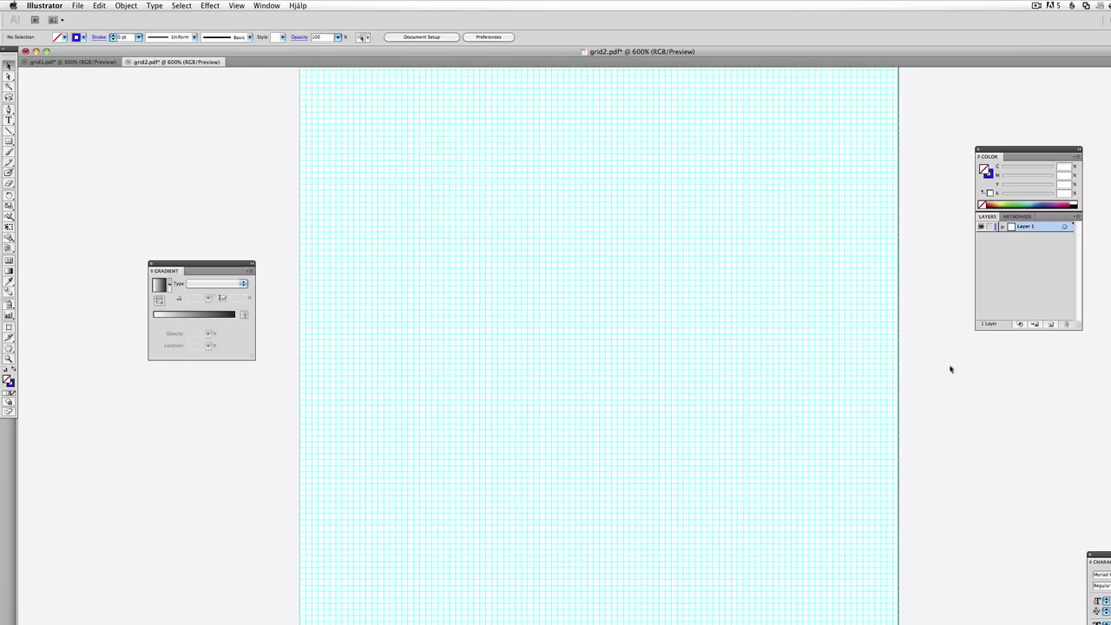
scroll(599, 174, up, 3)
right_click(596, 222)
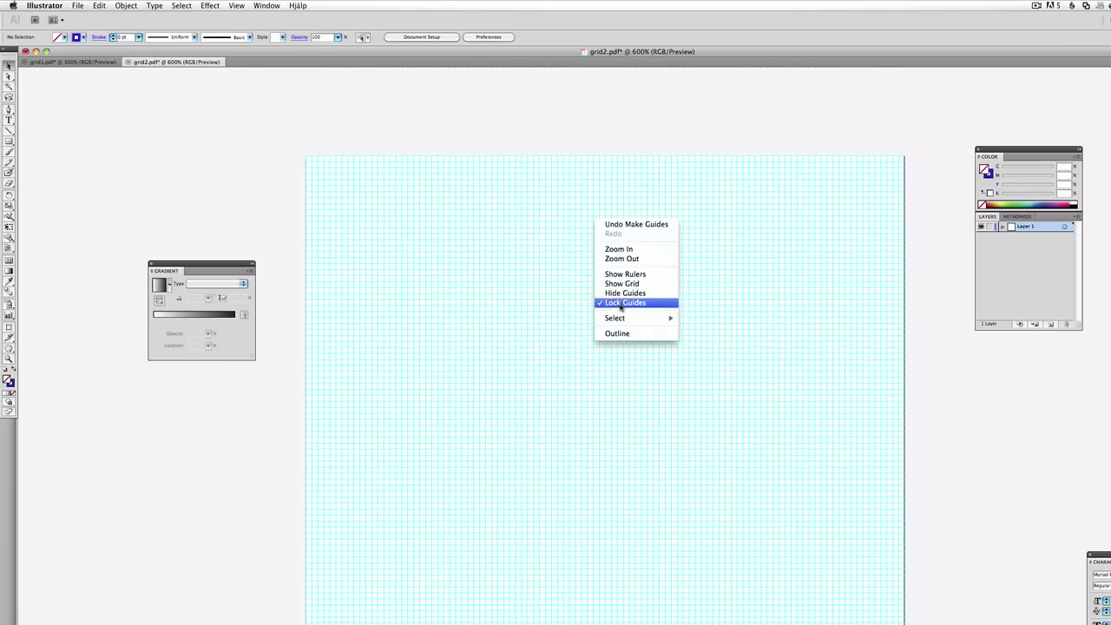
click(621, 303)
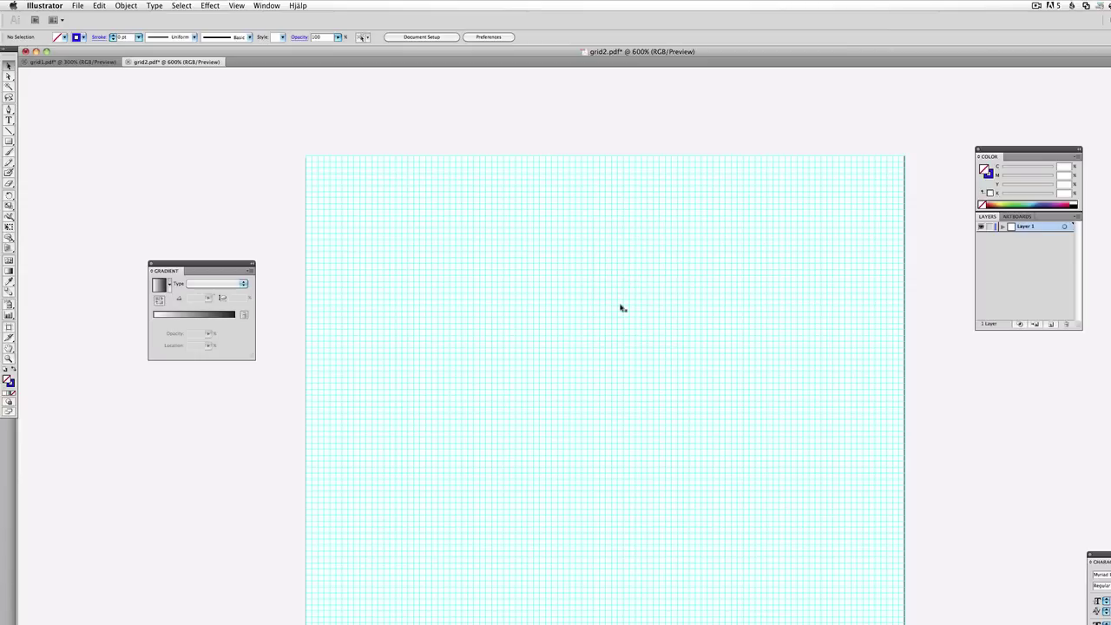
right_click(617, 239)
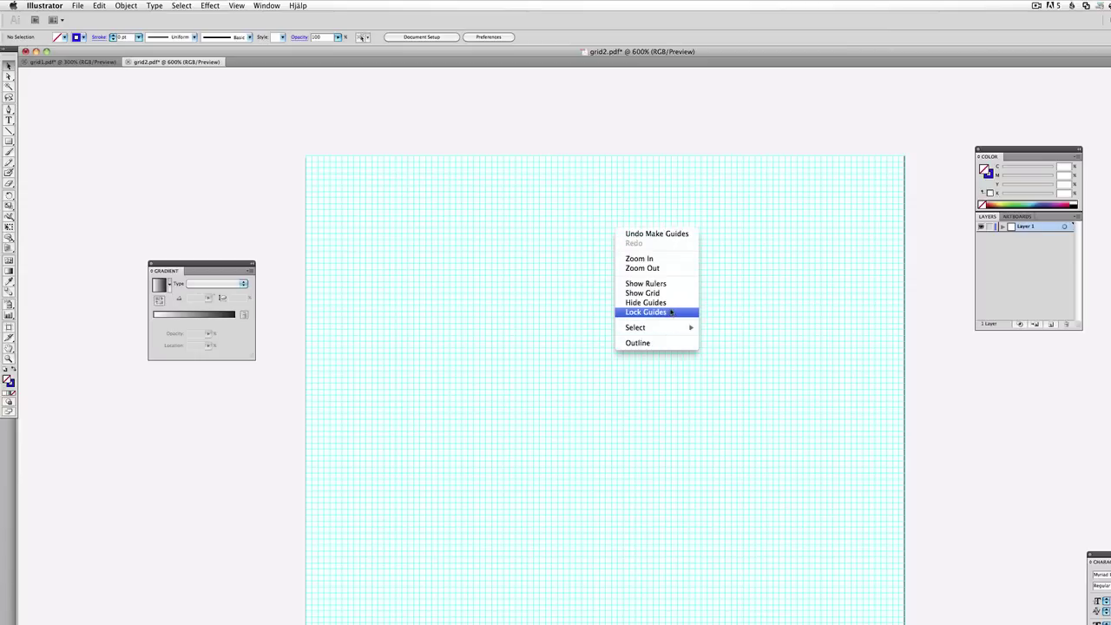
key(super+a)
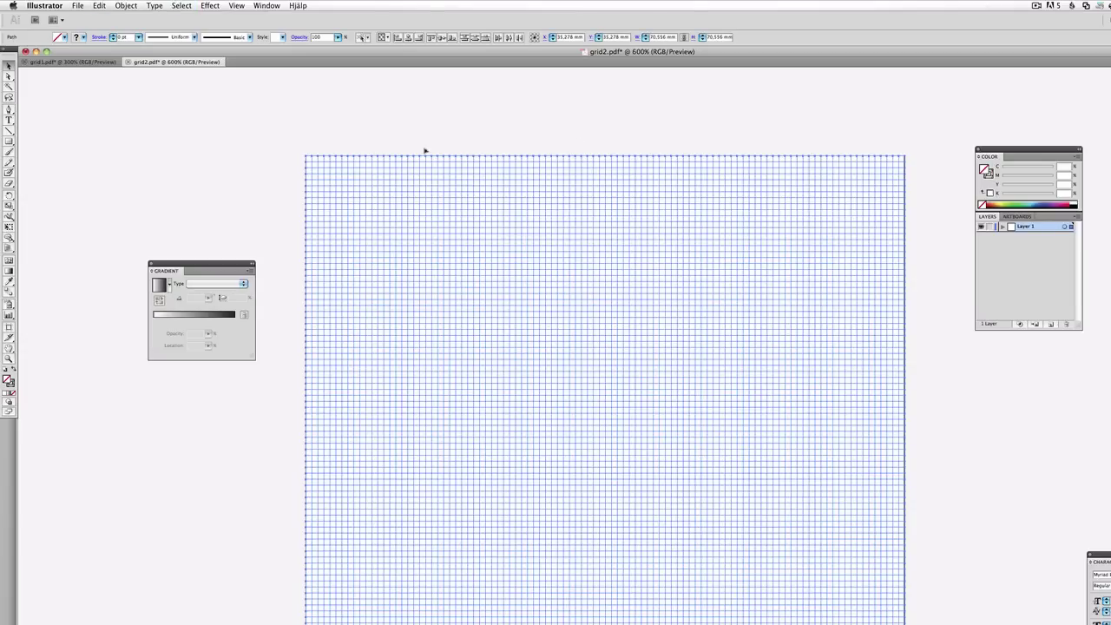
In grid1.pdf, hide Layers 1 and 2 and create a new Layer 3
click(98, 61)
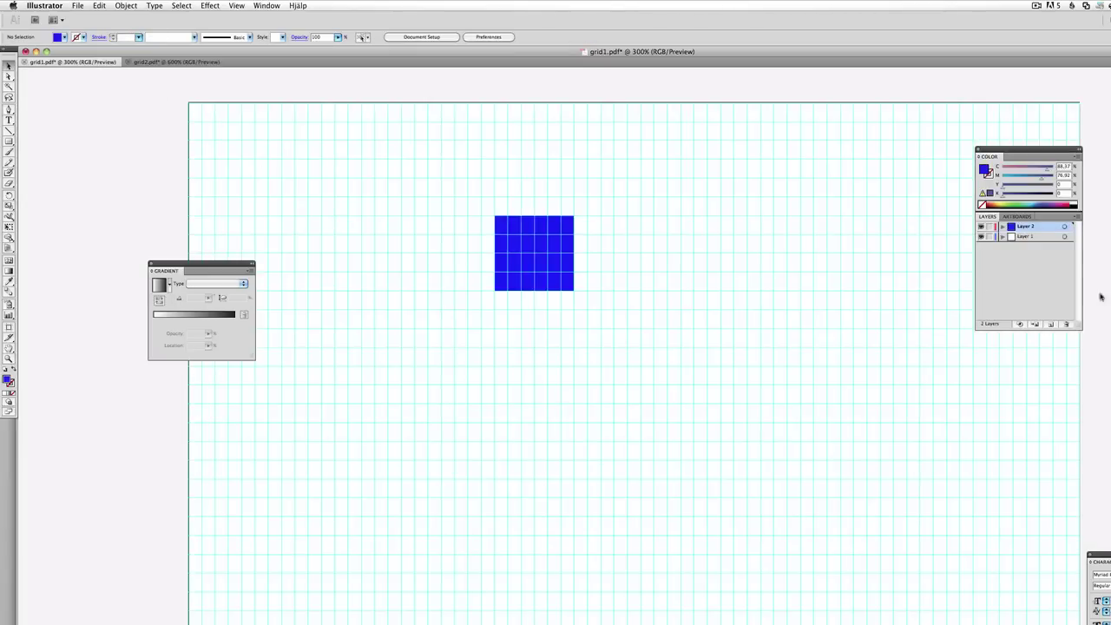
click(981, 237)
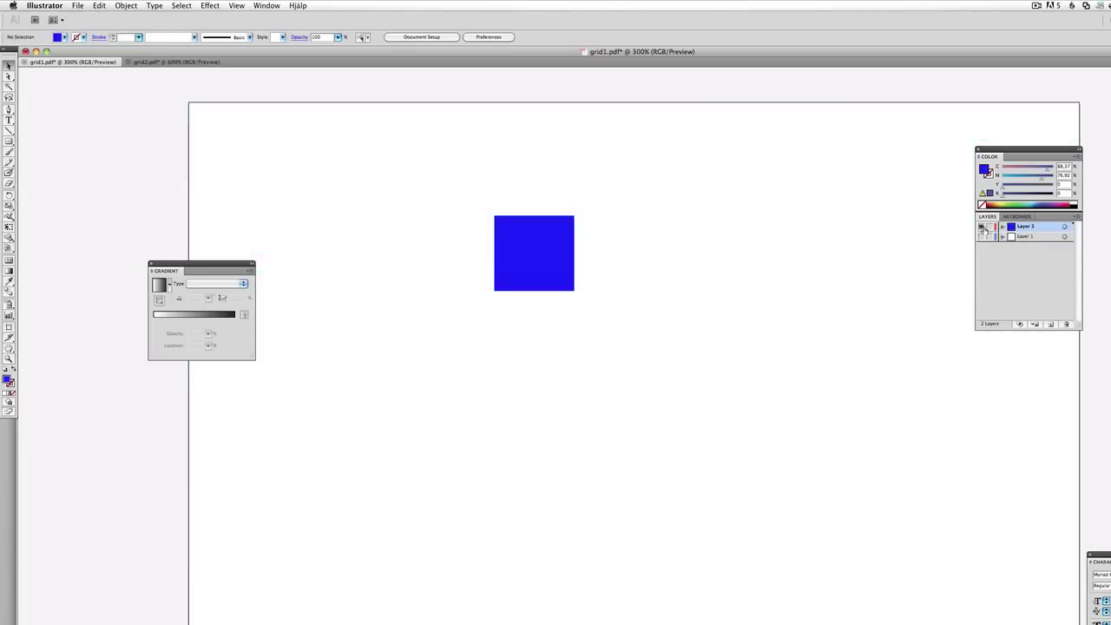
click(980, 226)
key(super+y)
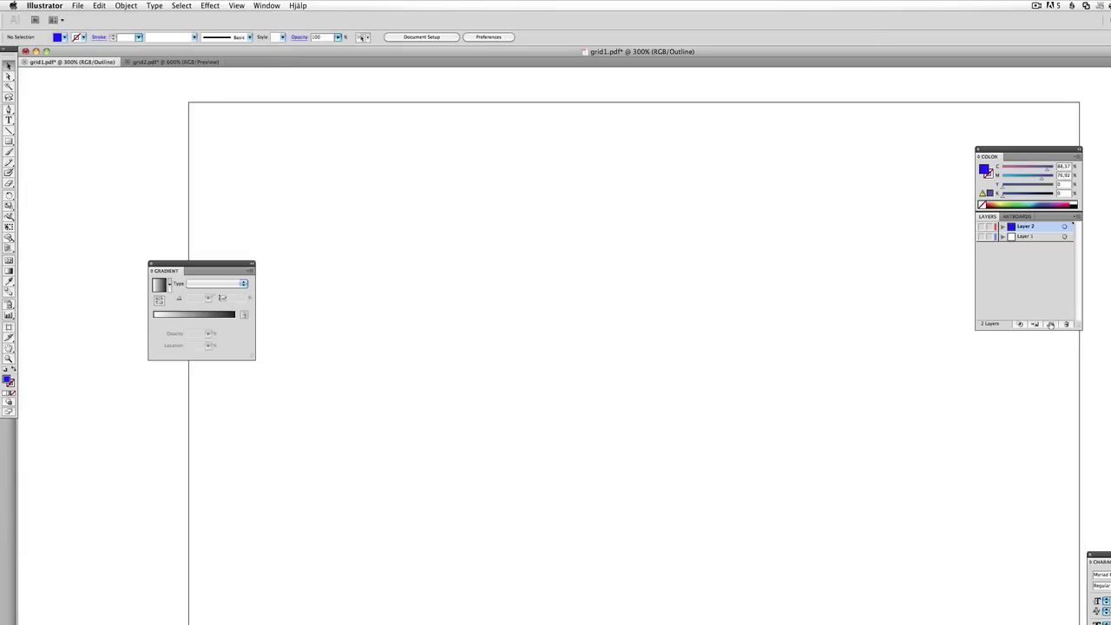
click(1049, 325)
key(super+y)
key(super+0)
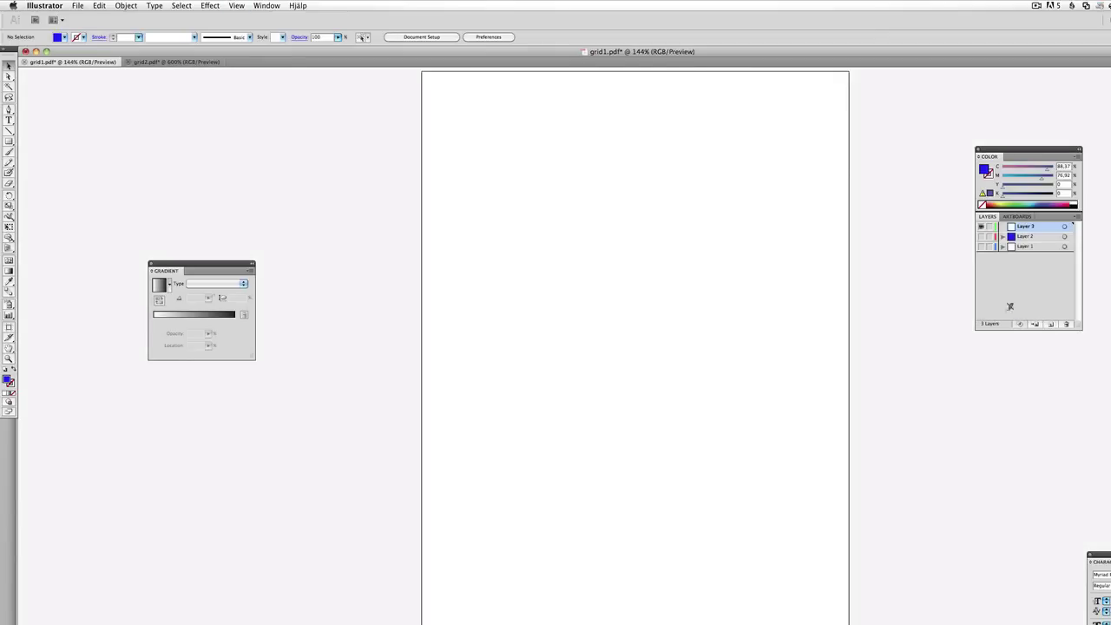
Paste the copied square grid onto Layer 3 and group it
key(super+v)
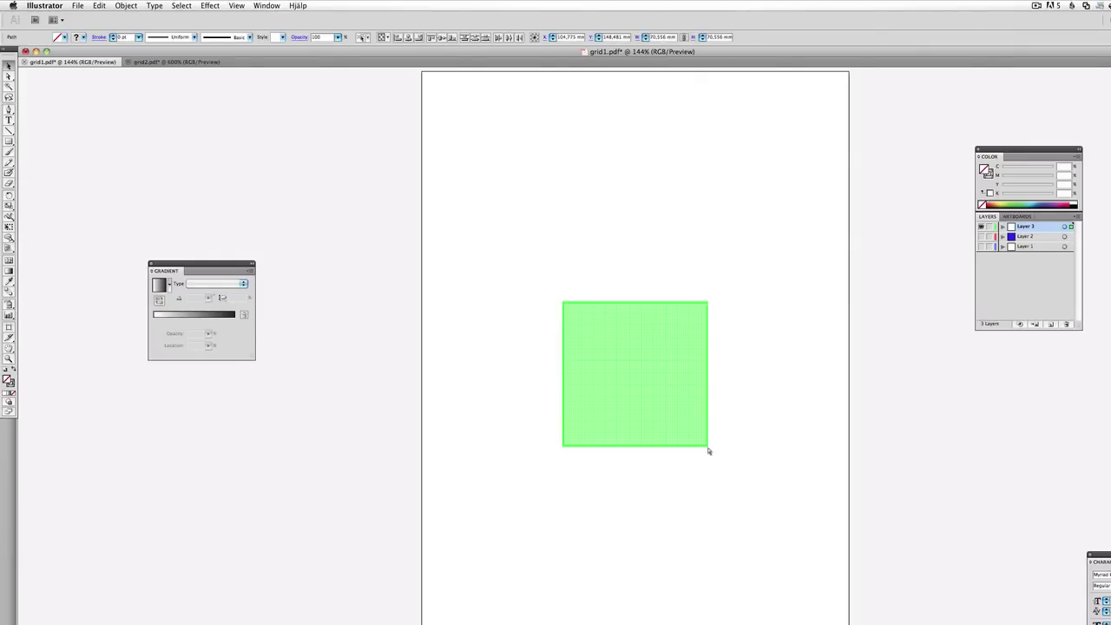
key(super+g)
key(z)
click(546, 287)
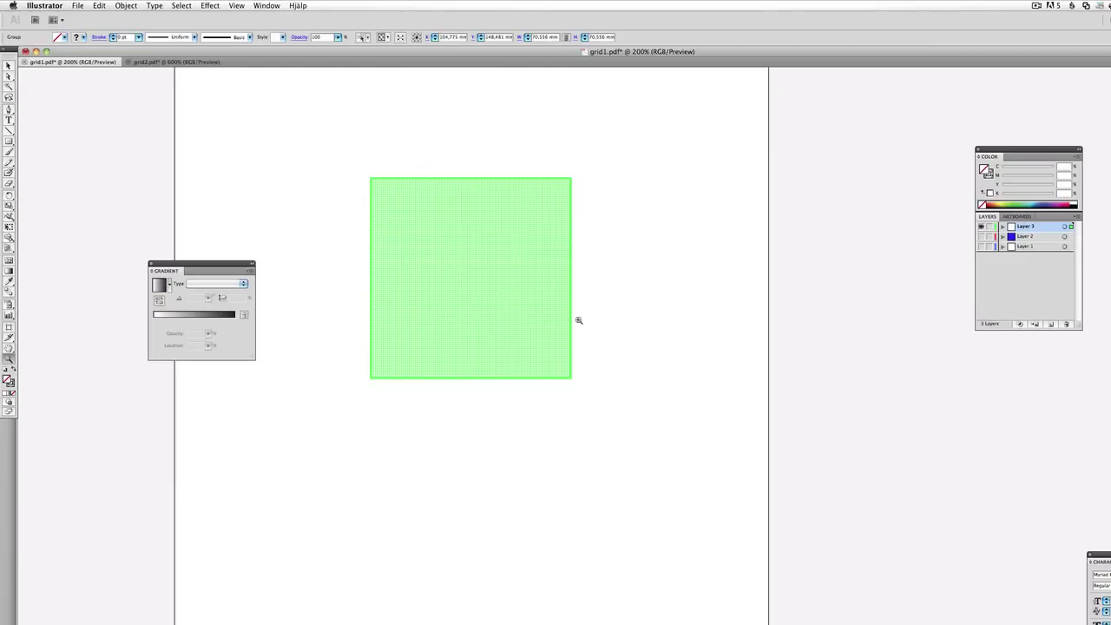
click(573, 328)
key(v)
right_click(592, 344)
click(609, 238)
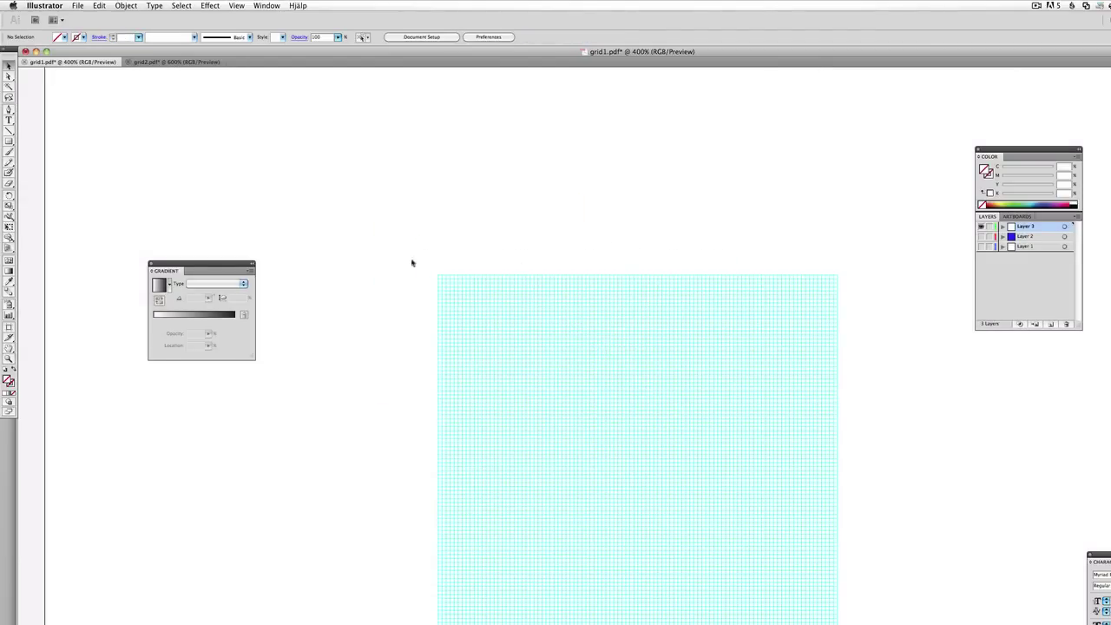
Scale the grid up around its centre to 106,01 mm square
drag(390, 244, 835, 578)
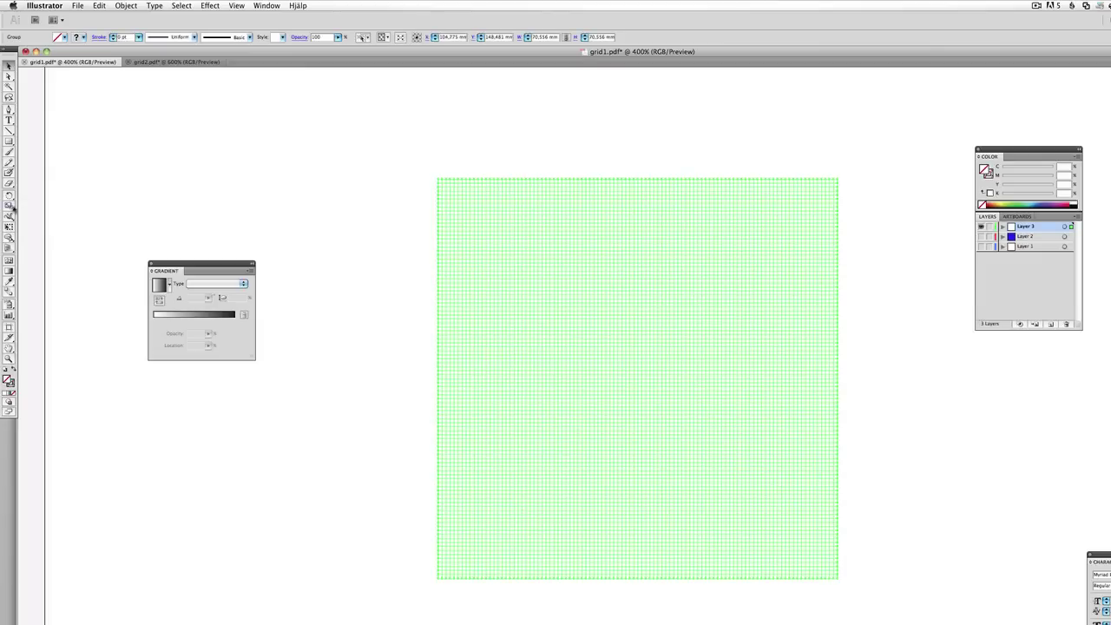
click(9, 205)
drag(440, 176, 333, 105)
key(v)
key(super+minus)
click(643, 309)
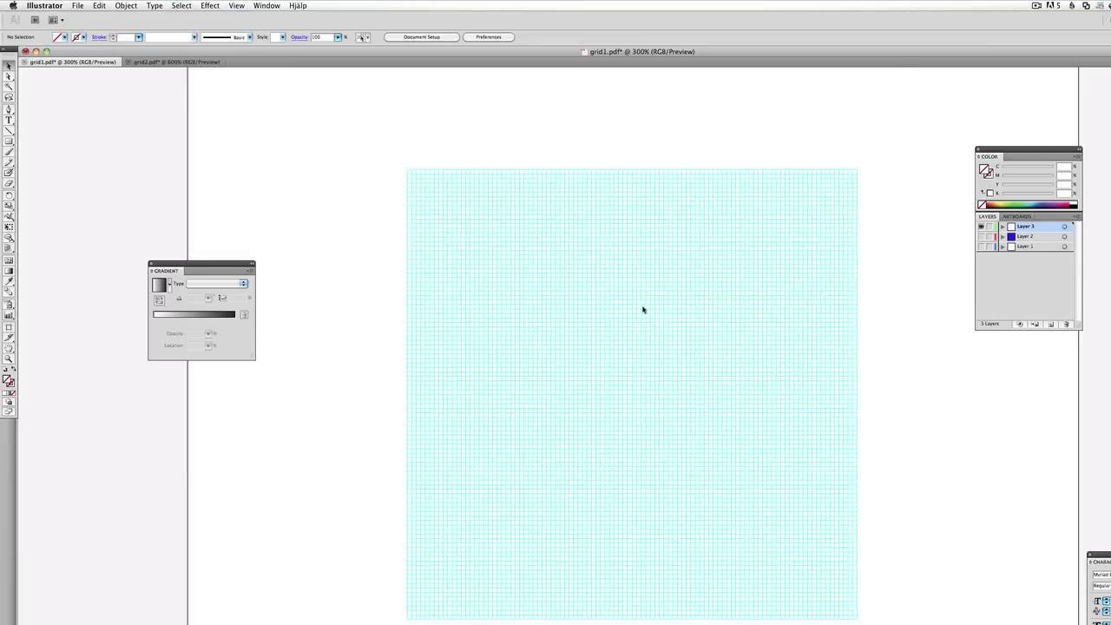